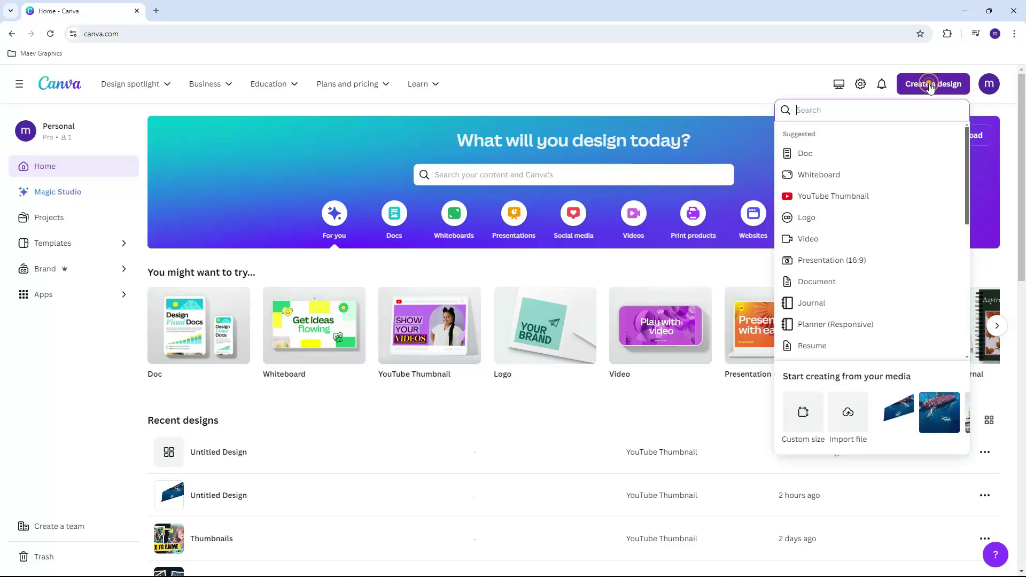
Create a new YouTube Thumbnail design from Canva's Create a design menu.
left_click(876, 194)
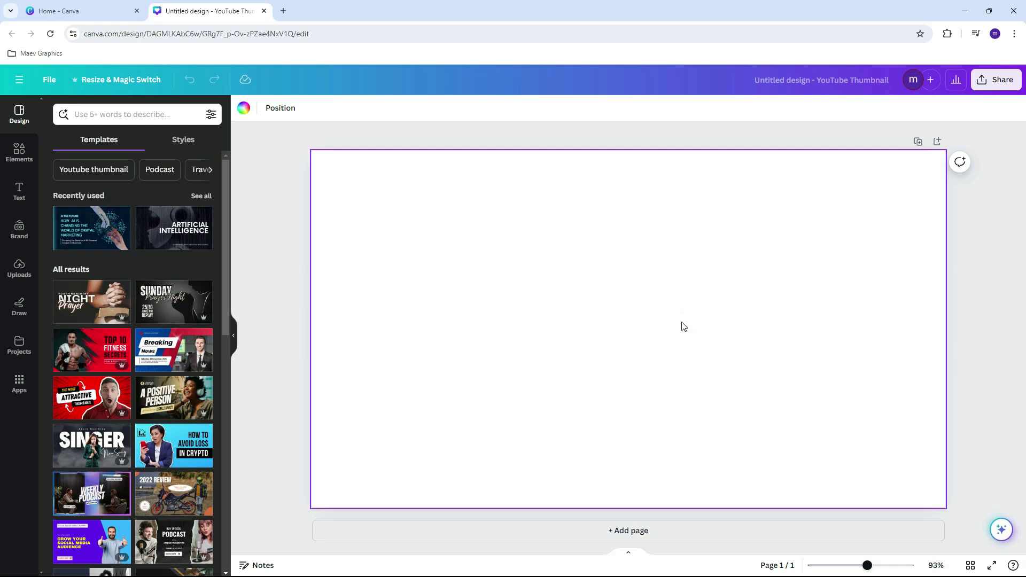
Upload the building mockup and whale shark photos from the Assets folder to Uploads.
left_click(20, 272)
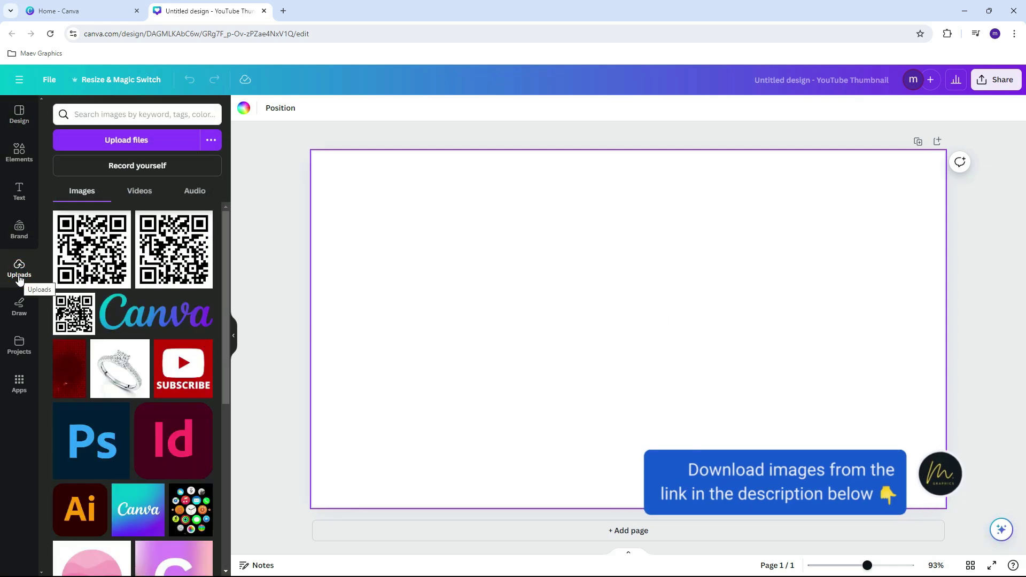
left_click(114, 140)
left_click(172, 82)
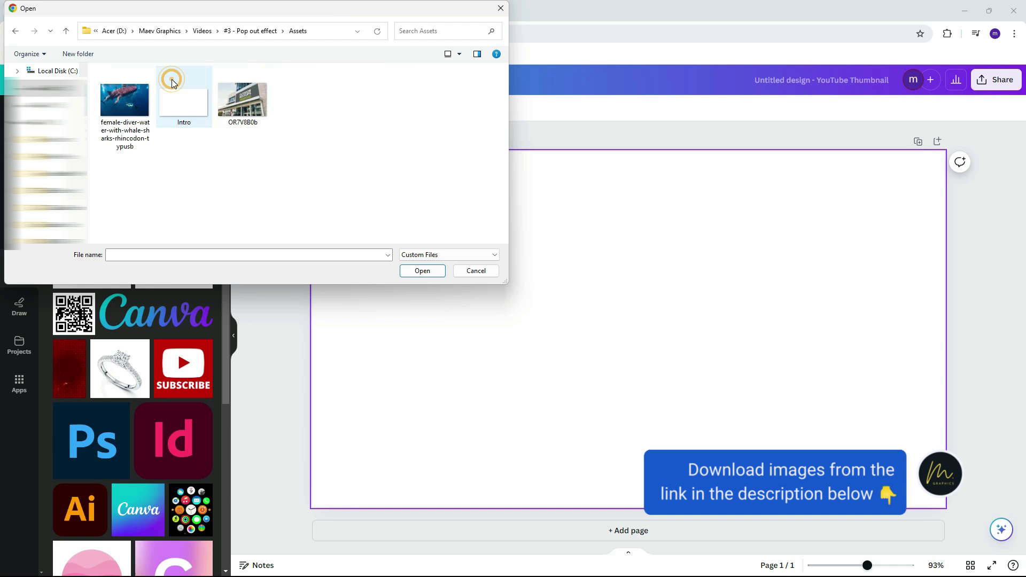
left_click(243, 102)
left_click(142, 124, "ctrl")
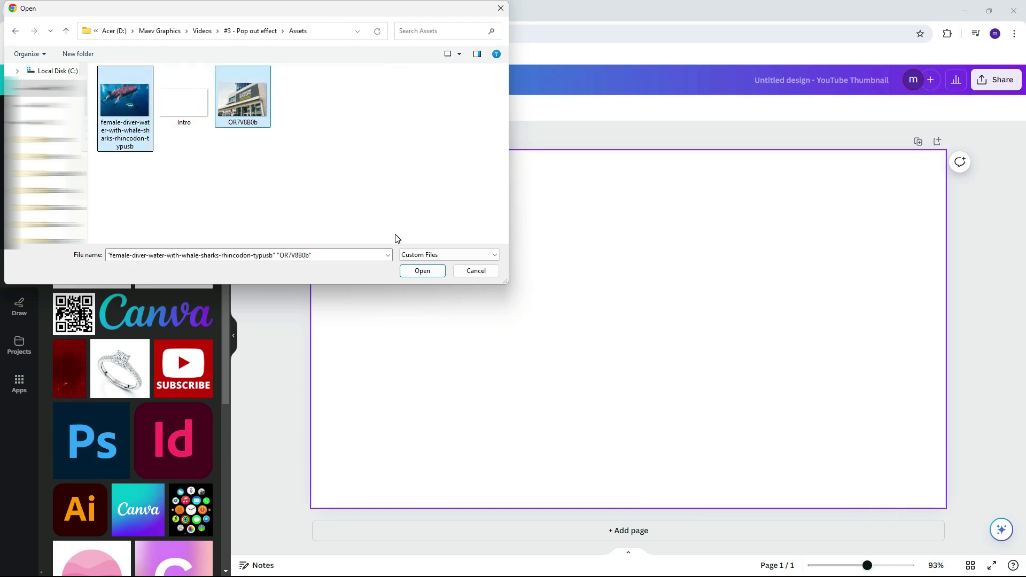
left_click(423, 271)
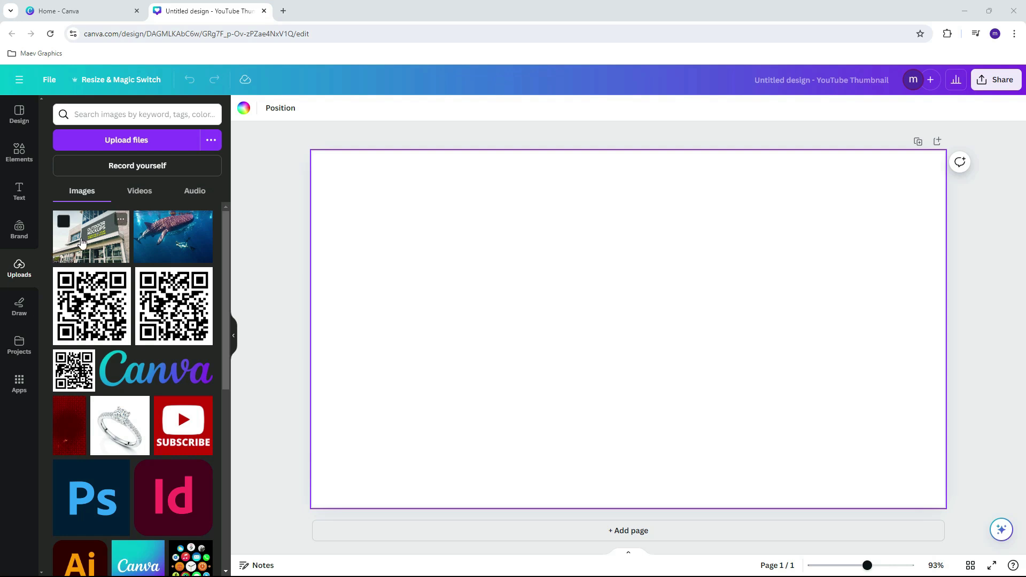
Place the building mockup as the full-page background and crop in closer around the billboard.
left_click_drag(81, 243, 321, 220)
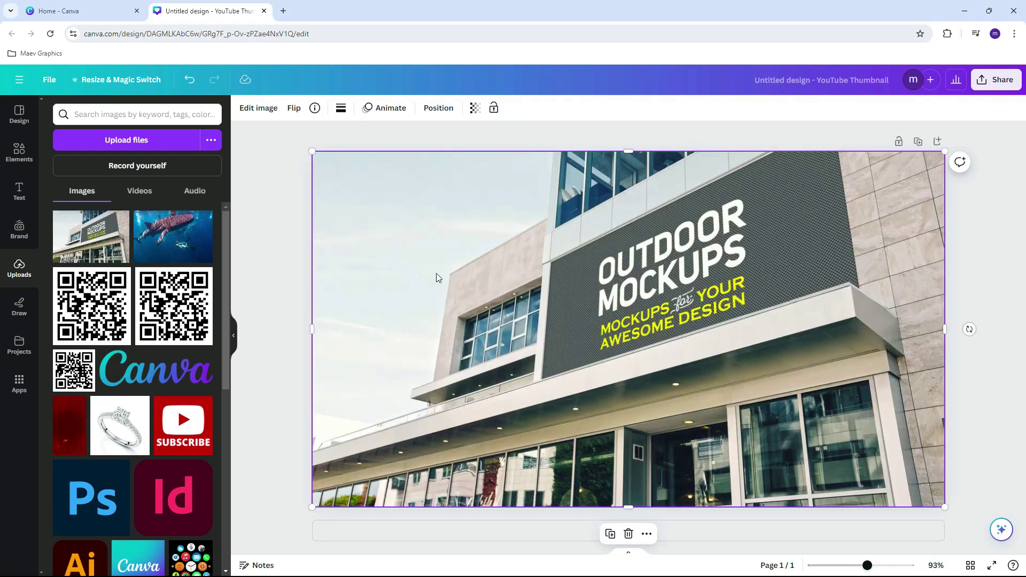
scroll(436, 278, "down", 5)
double_click(475, 350)
left_click_drag(396, 486, 300, 564)
key("Return")
double_click(471, 343)
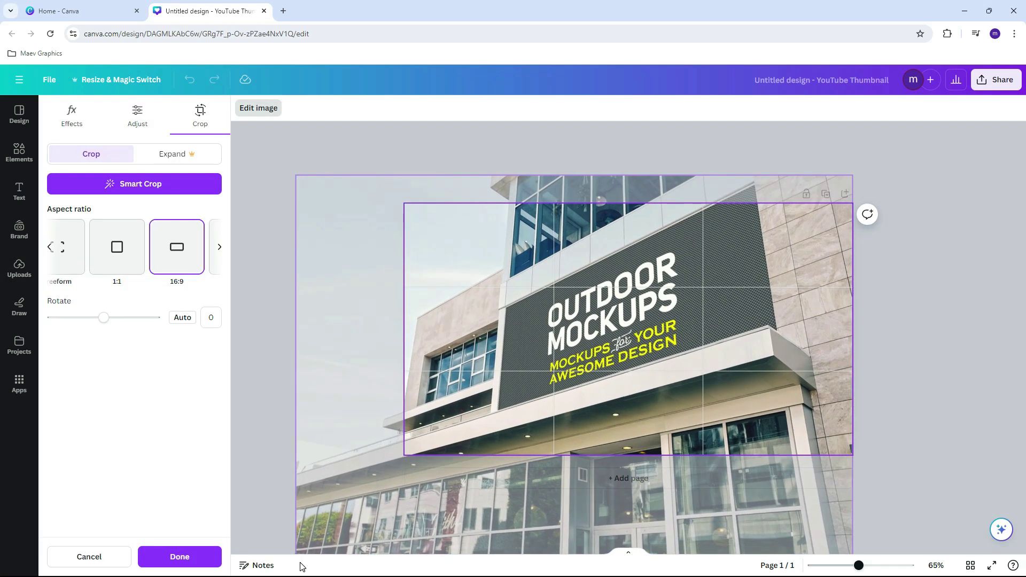
left_click(944, 391)
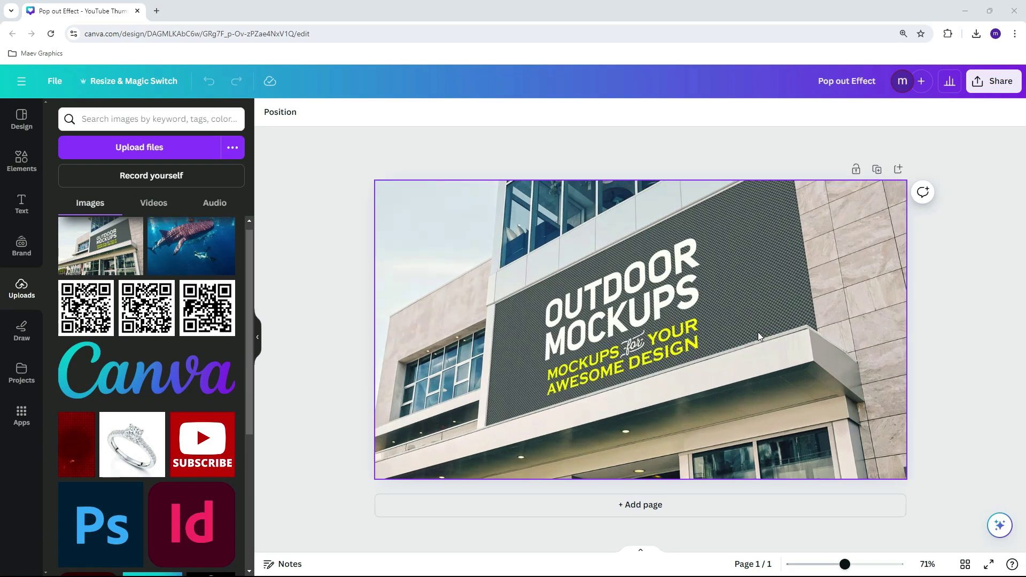
Add the whale shark photo, enlarge it over the billboard and flip it horizontally.
left_click(191, 246)
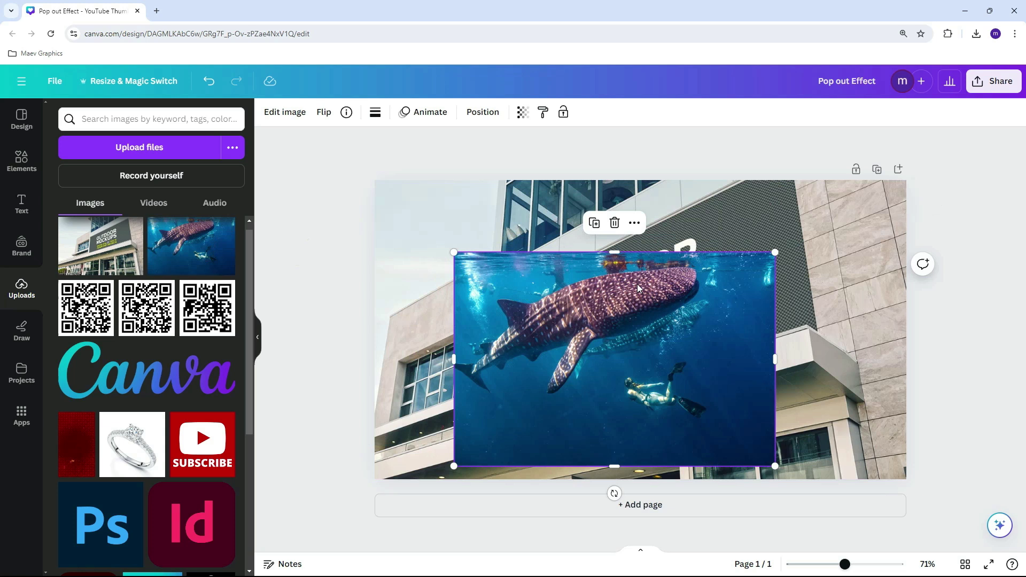
left_click_drag(774, 256, 822, 221)
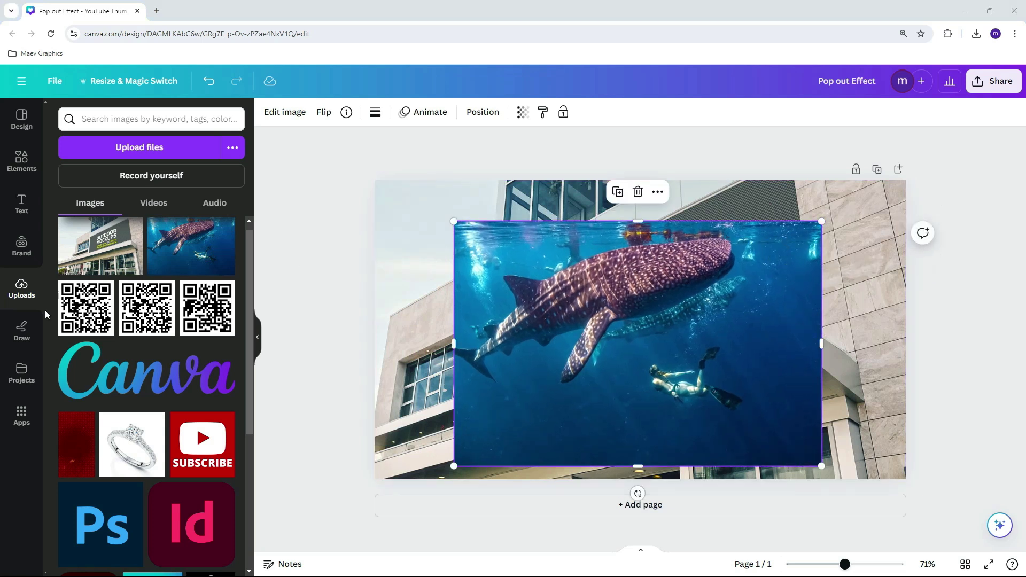
left_click_drag(702, 344, 708, 334)
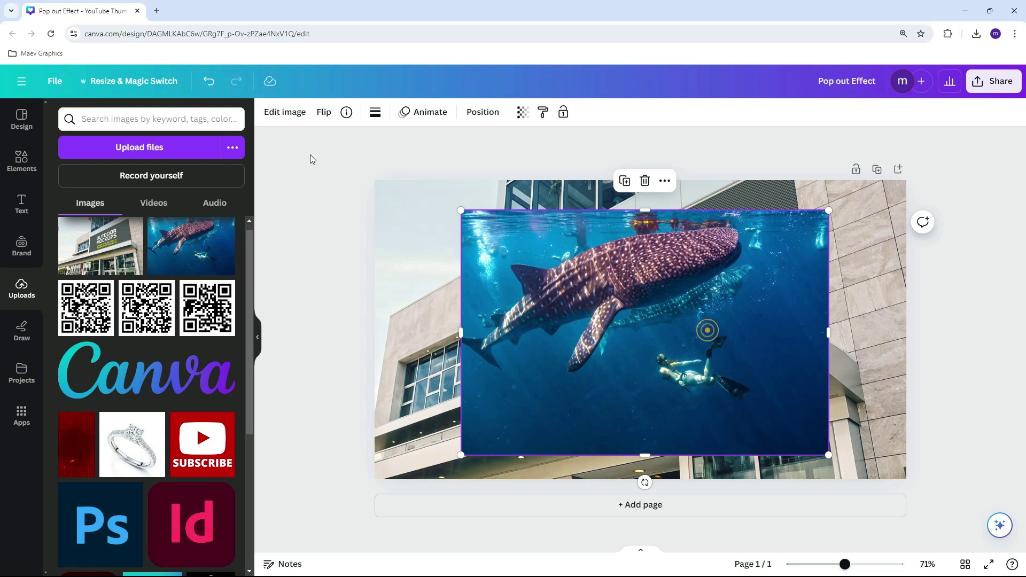
left_click(327, 113)
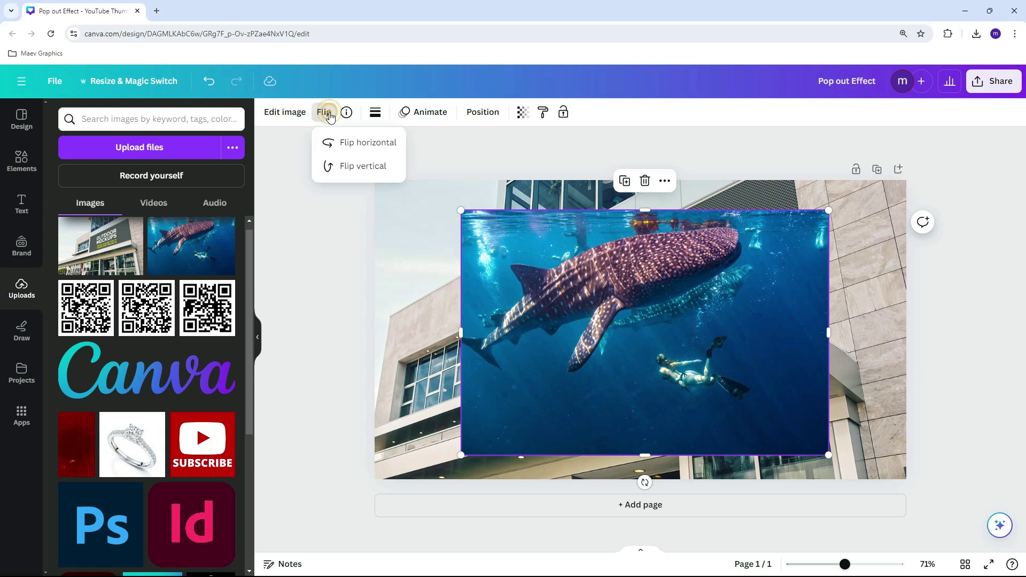
left_click(348, 149)
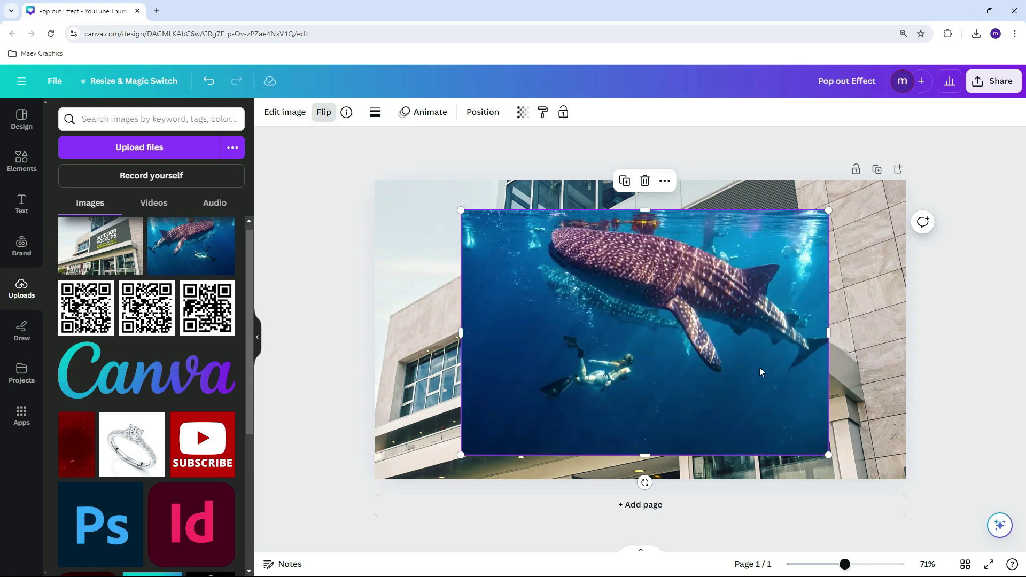
left_click_drag(759, 367, 755, 347)
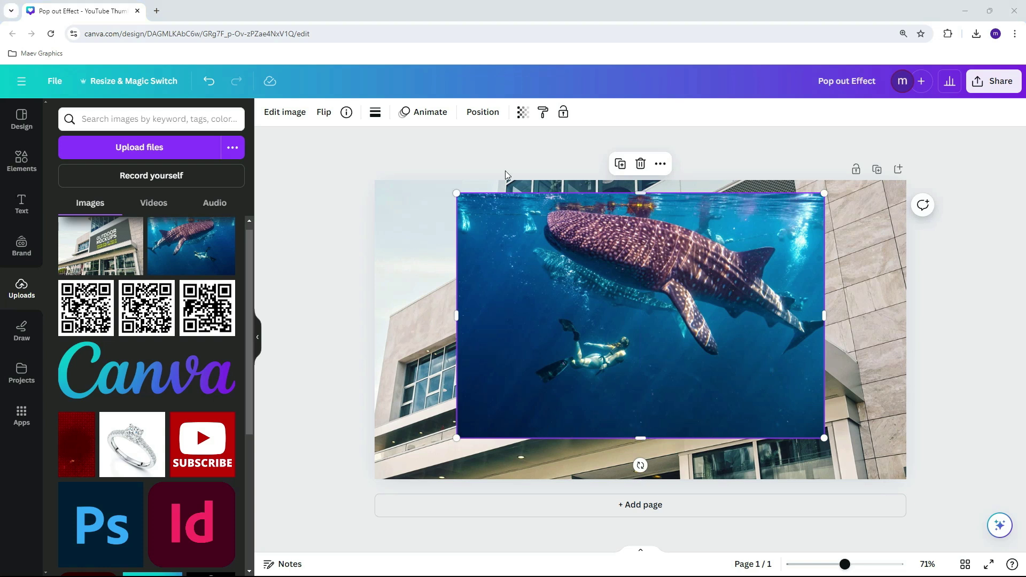
Set the whale shark photo's transparency to 67.
left_click(521, 110)
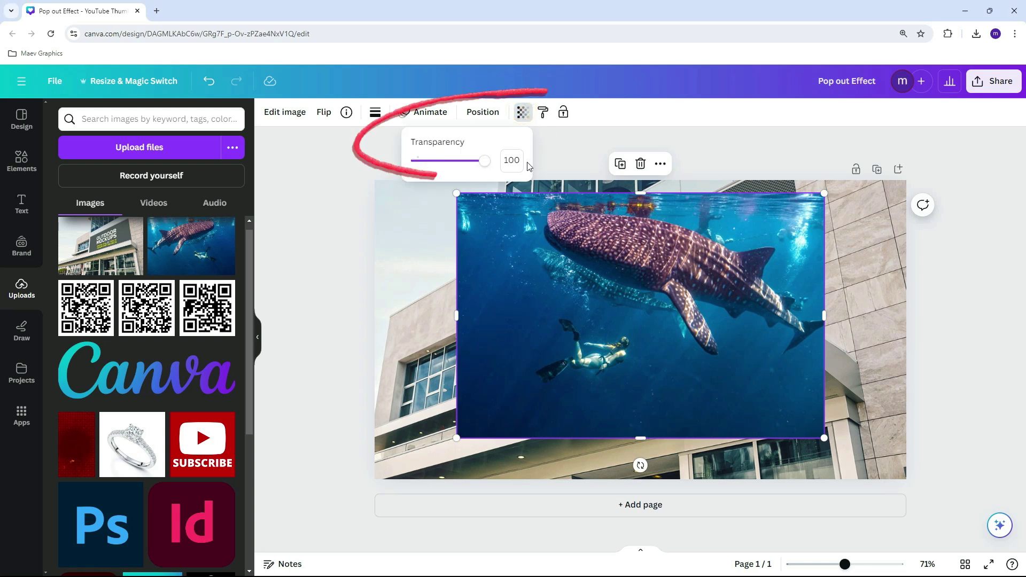
left_click_drag(487, 166, 469, 165)
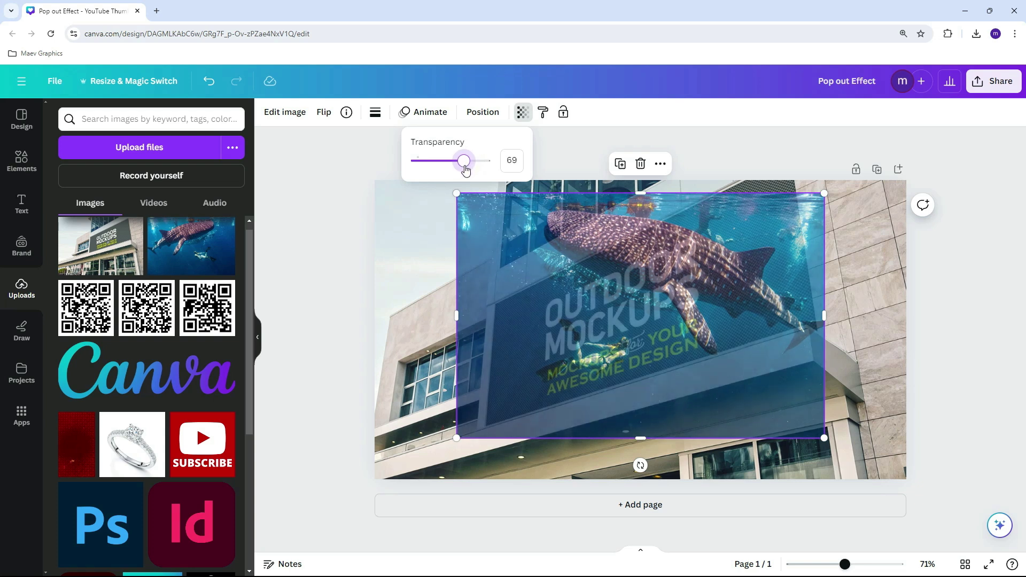
left_click_drag(463, 167, 464, 165)
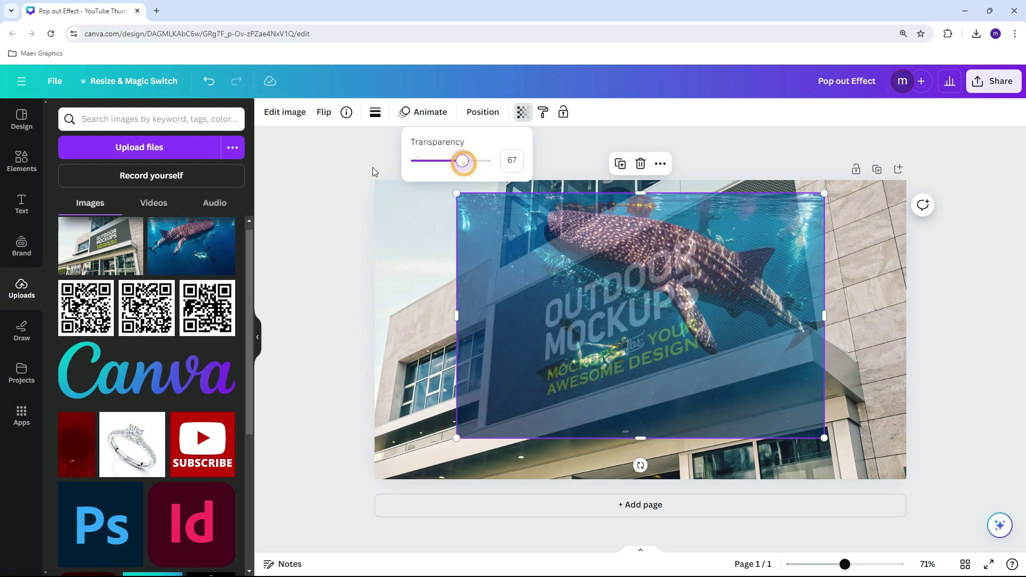
left_click(803, 369)
Rotate the shark photo to -30° and stretch it over the angled billboard.
left_click_drag(640, 465, 715, 441)
left_click_drag(609, 361, 602, 386)
scroll(607, 343, "down", 2)
double_click(607, 343)
key("Escape")
left_click_drag(562, 498, 566, 499)
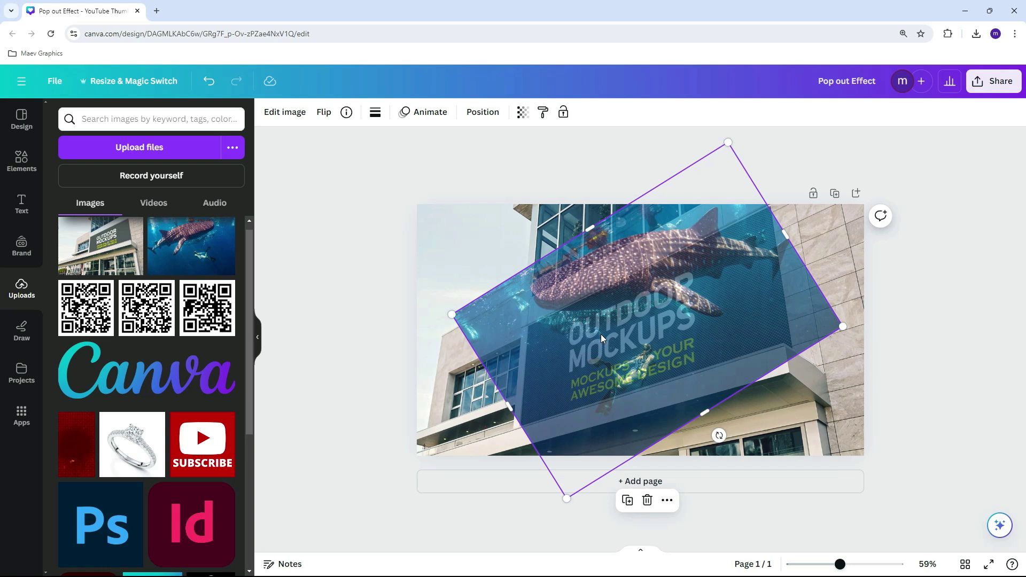
Duplicate the page and delete the whale shark photo from page 2.
left_click(898, 331)
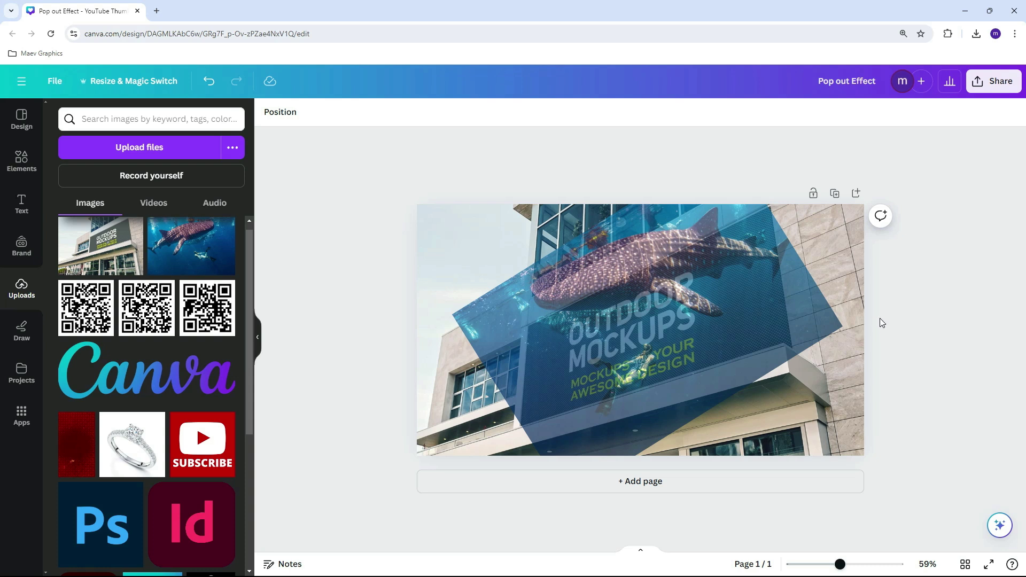
left_click(835, 193)
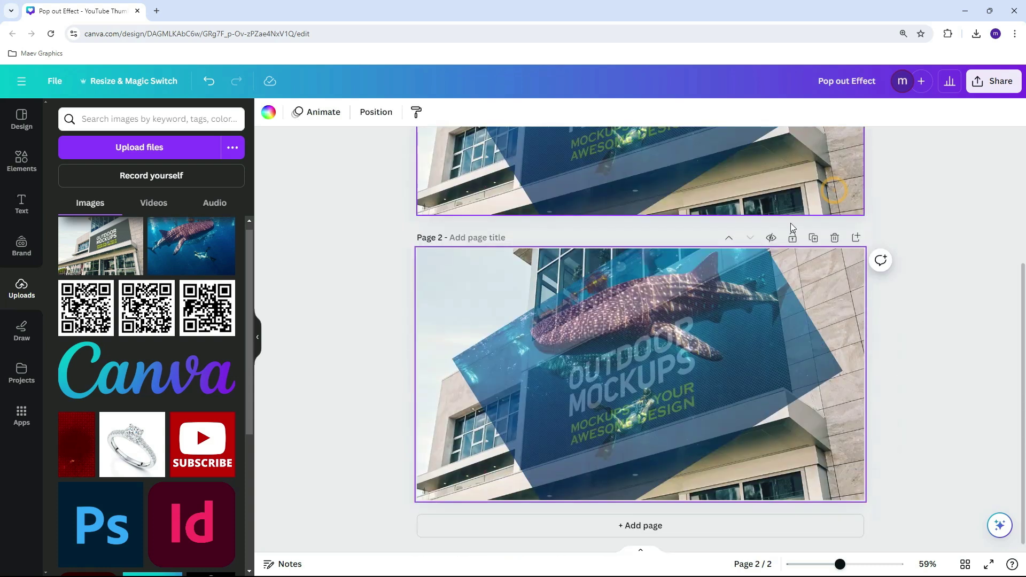
scroll(718, 392, "up", 2)
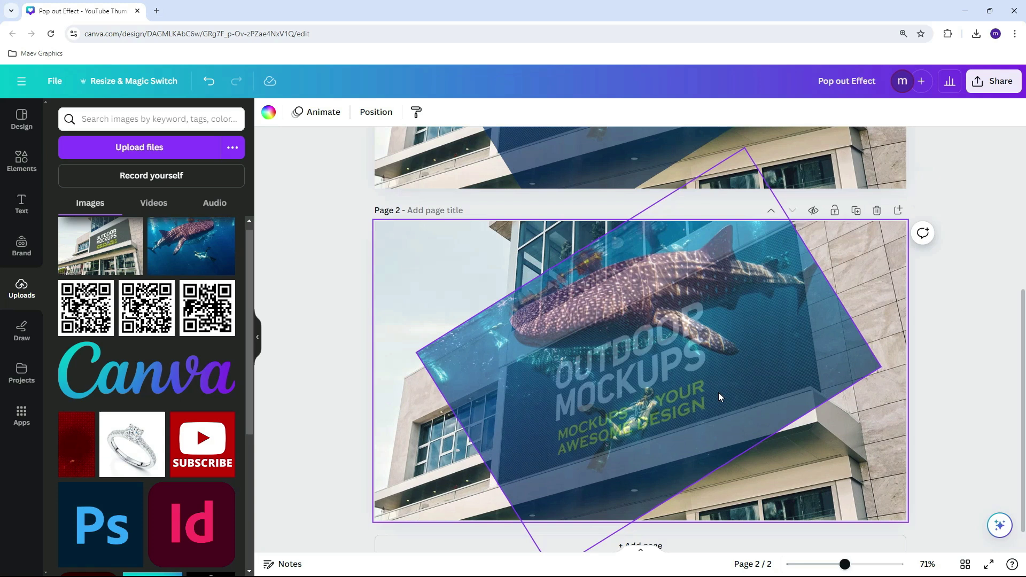
scroll(718, 392, "down", 1)
left_click(720, 380)
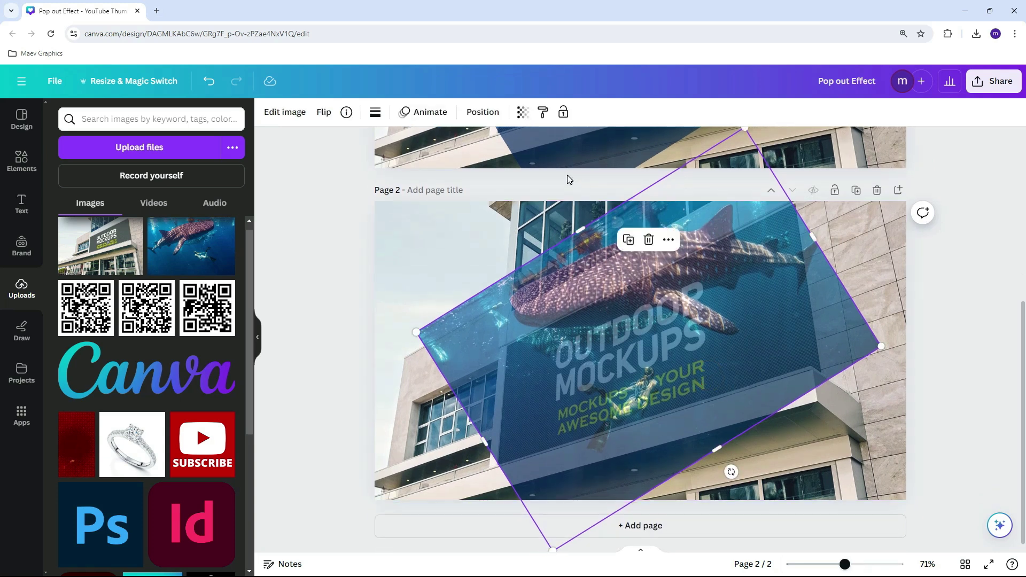
scroll(643, 362, "down", 1)
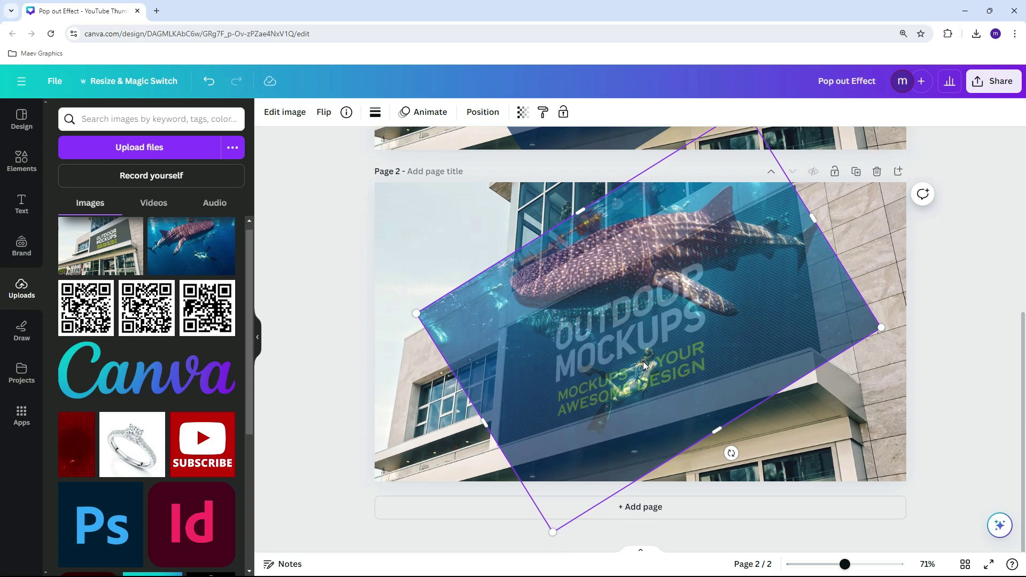
scroll(643, 361, "up", 1)
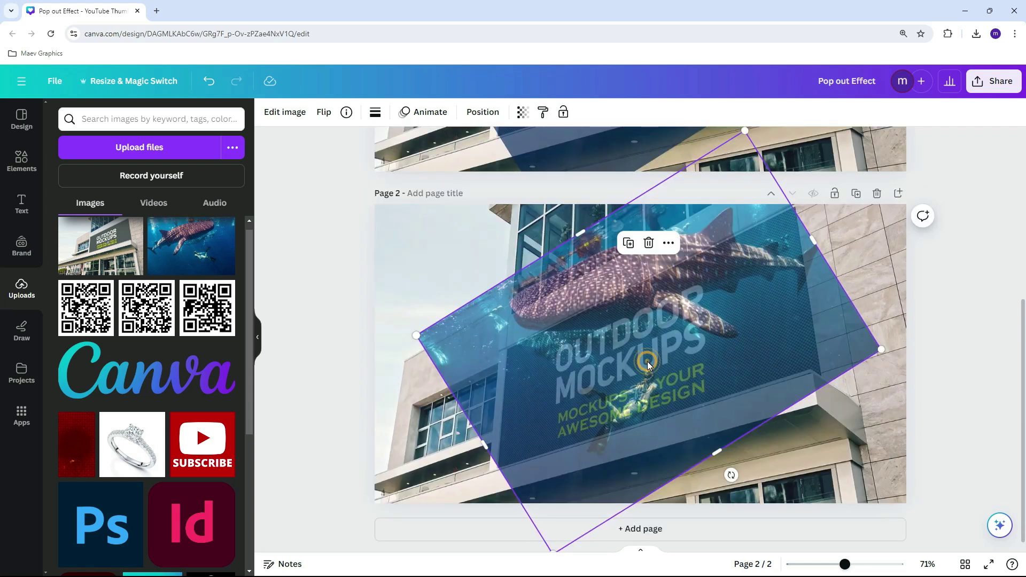
key("Delete")
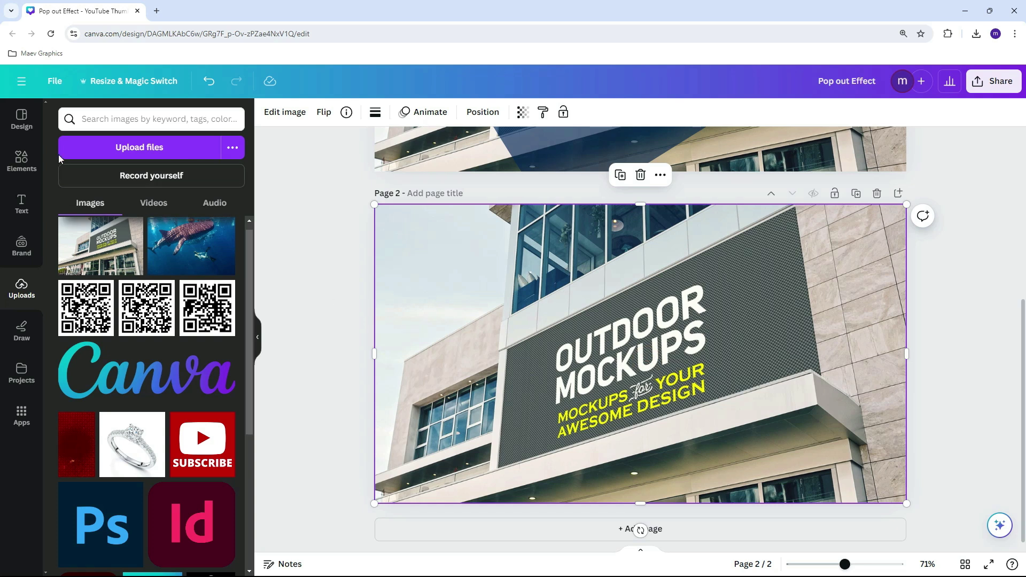
Add a square shape from Elements to page 2 and fill it white.
left_click(118, 119)
type("box")
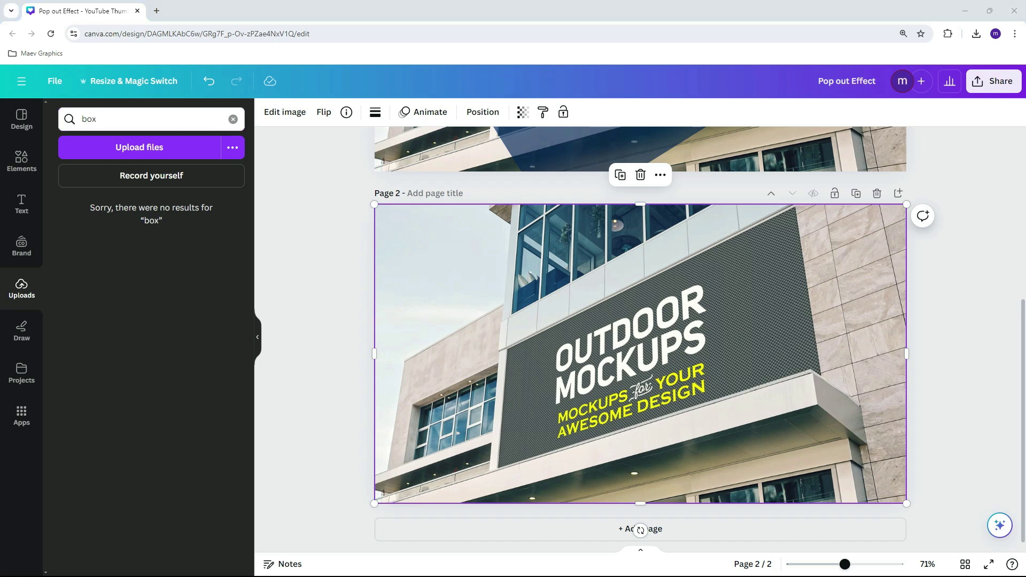
left_click(118, 118)
double_click(118, 119)
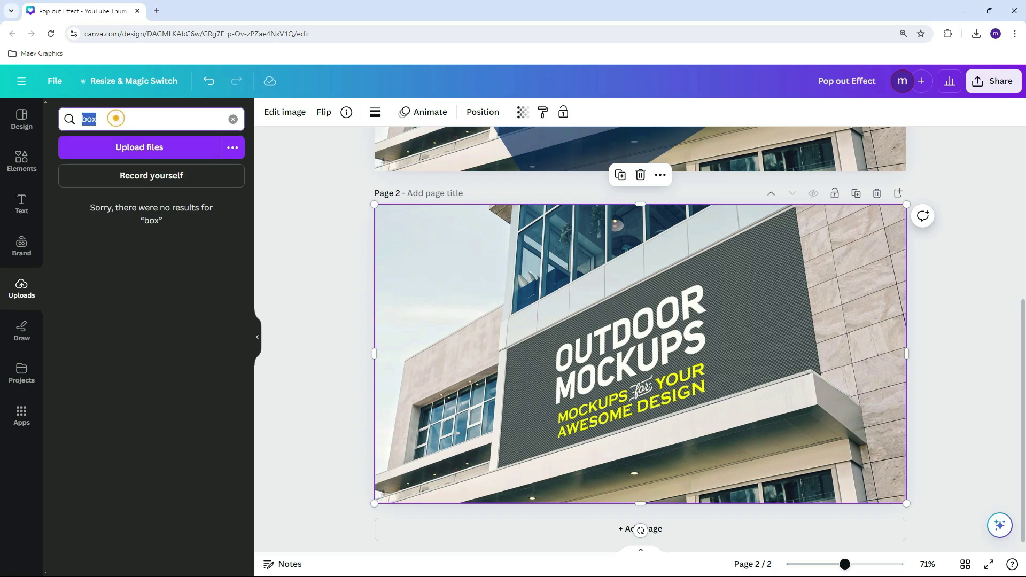
left_click(21, 160)
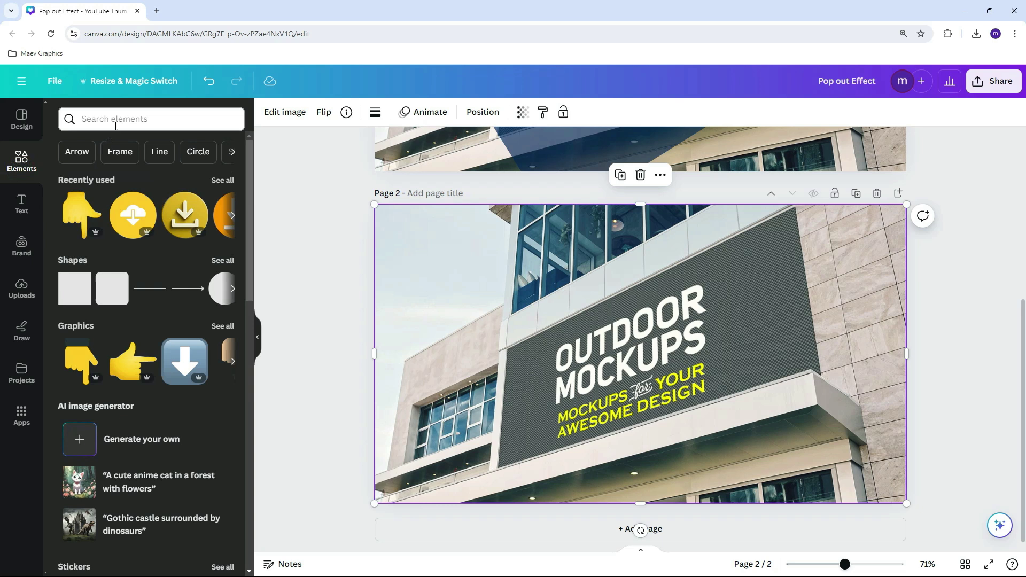
left_click(80, 280)
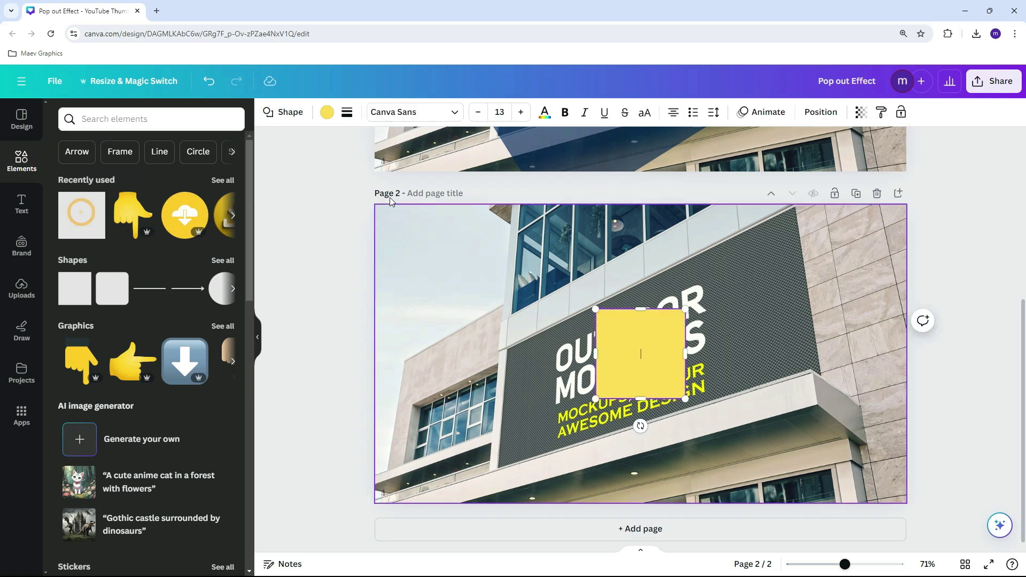
left_click(328, 112)
left_click(194, 184)
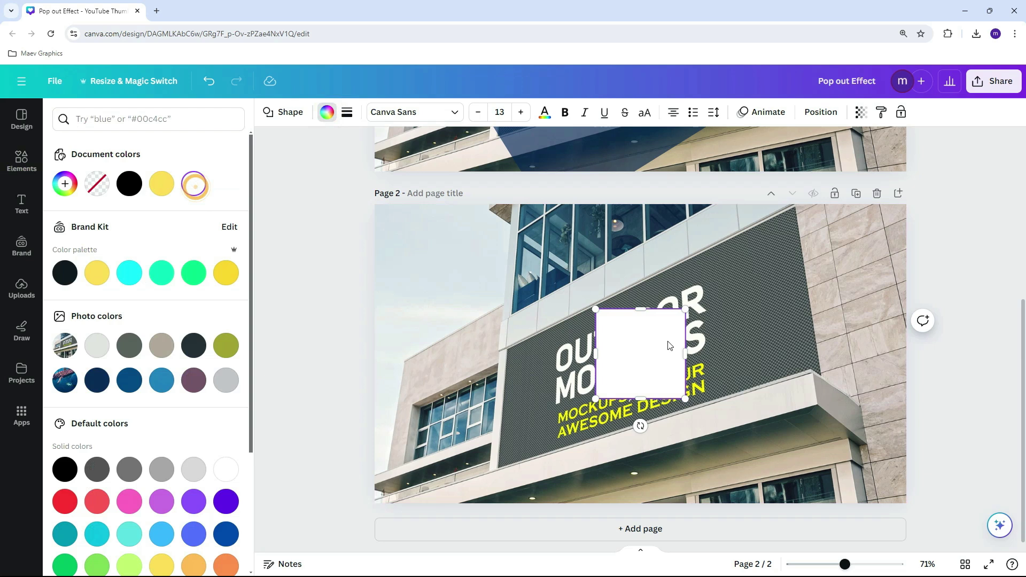
Move, tilt and resize the white square to cover the wall left of the billboard.
left_click_drag(666, 369, 492, 390)
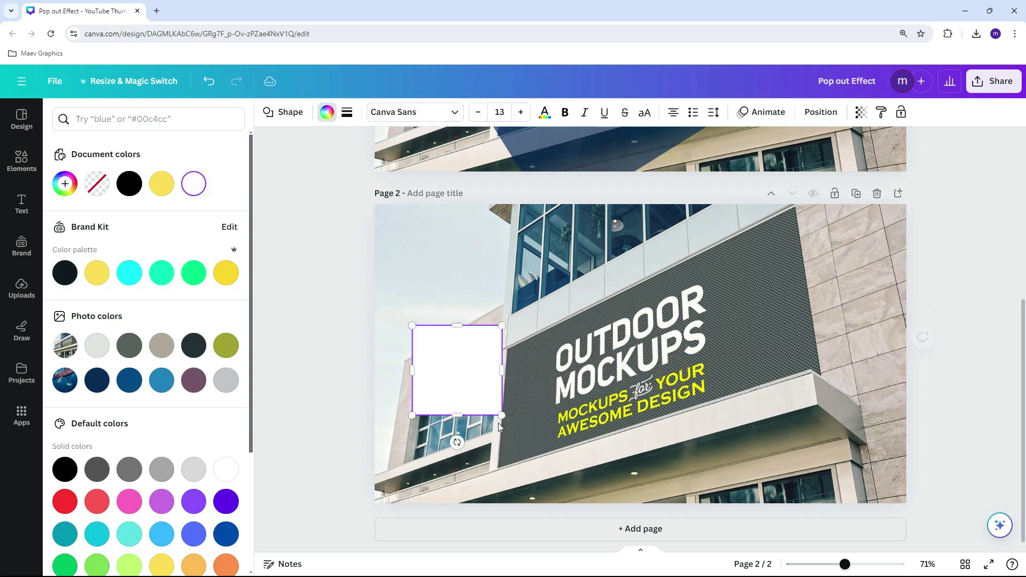
left_click_drag(457, 442, 482, 498)
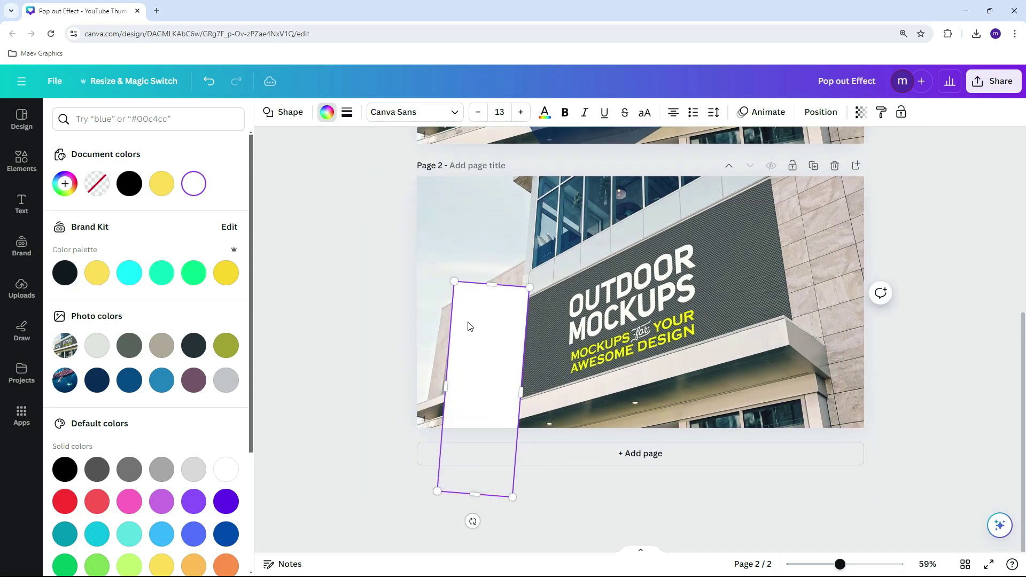
scroll(481, 366, "up", 2)
scroll(479, 352, "down", 1)
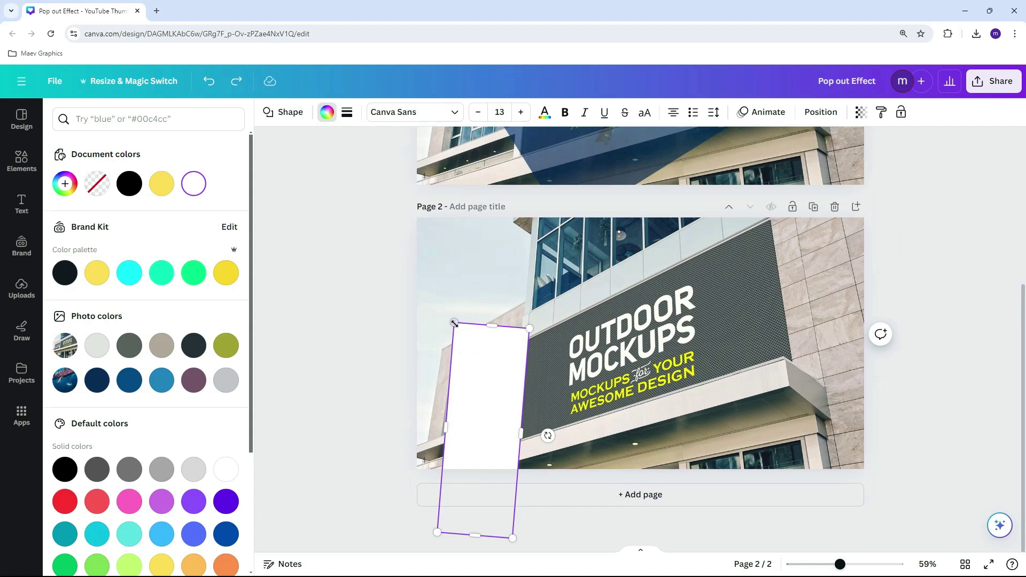
left_click_drag(454, 324, 418, 209)
left_click_drag(452, 534, 456, 492)
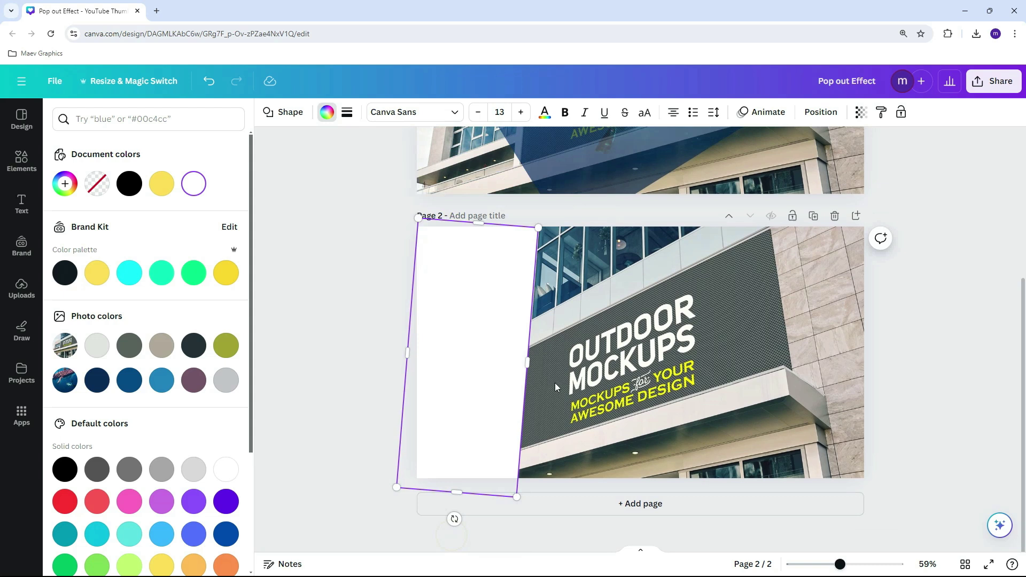
left_click(919, 405)
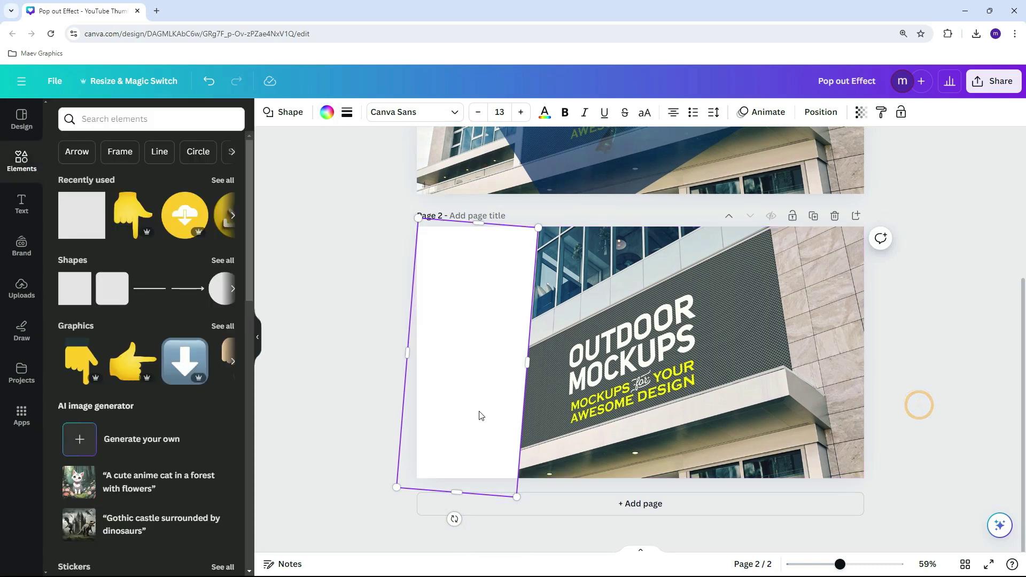
left_click_drag(441, 412, 482, 396)
key("ctrl+z")
left_click(347, 371)
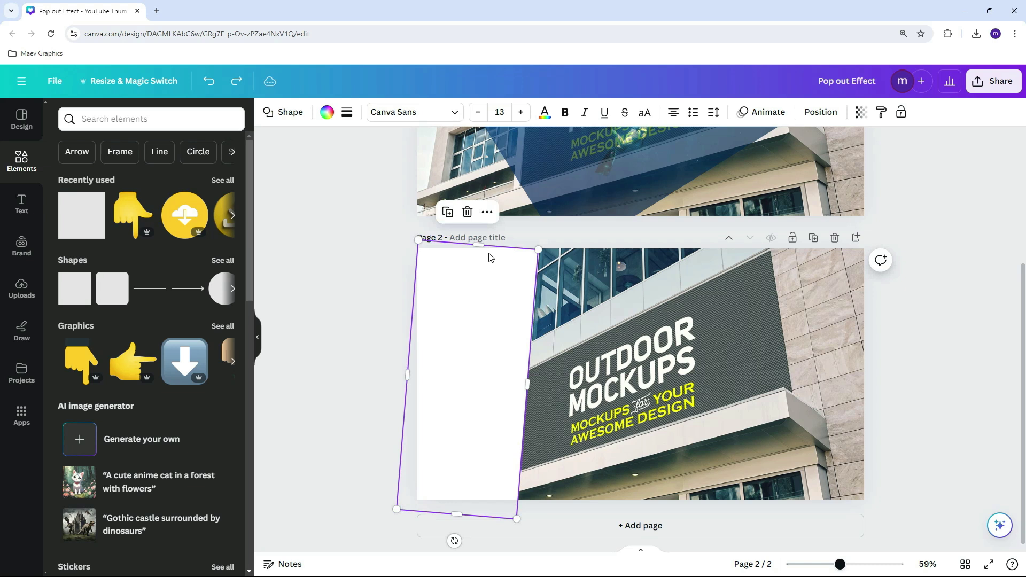
left_click(287, 366)
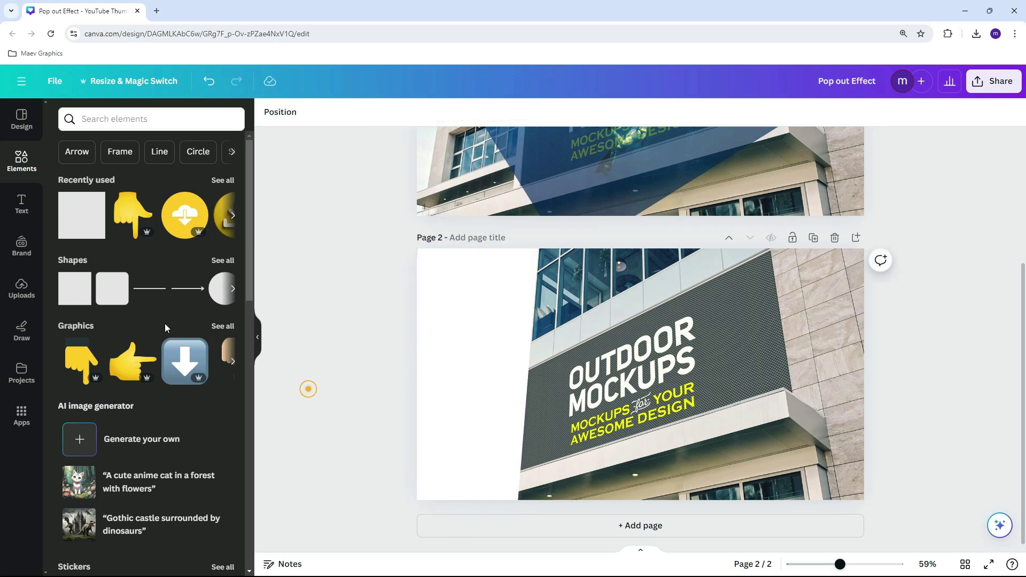
Add a second white square and place it over the windows above the billboard.
left_click(82, 214)
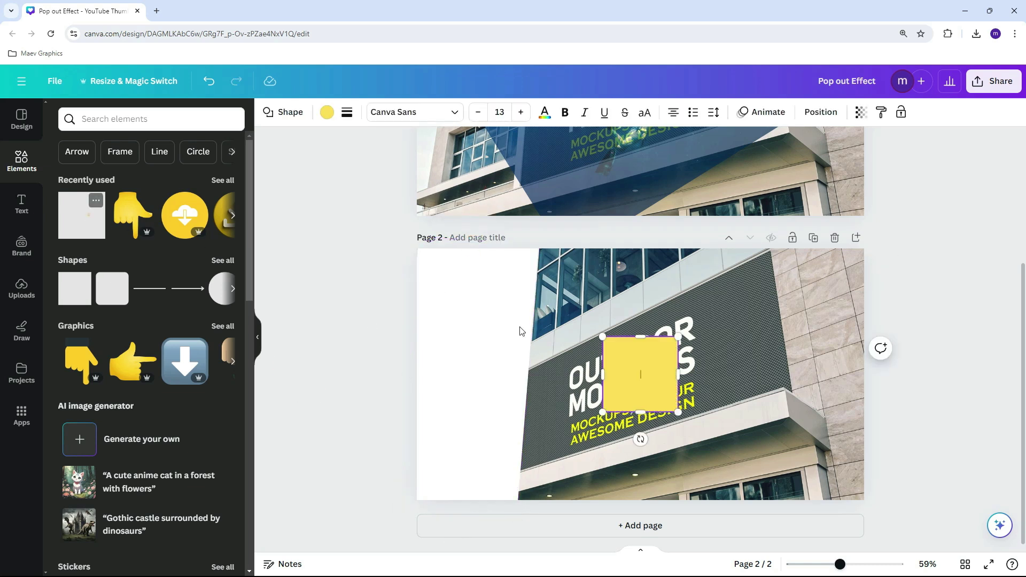
left_click(326, 112)
left_click(194, 184)
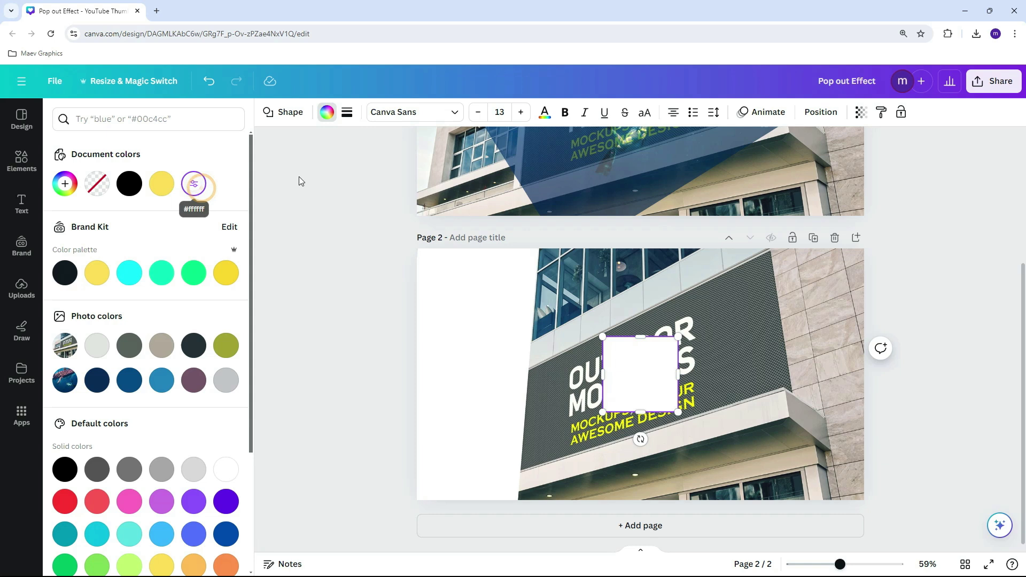
left_click(348, 298)
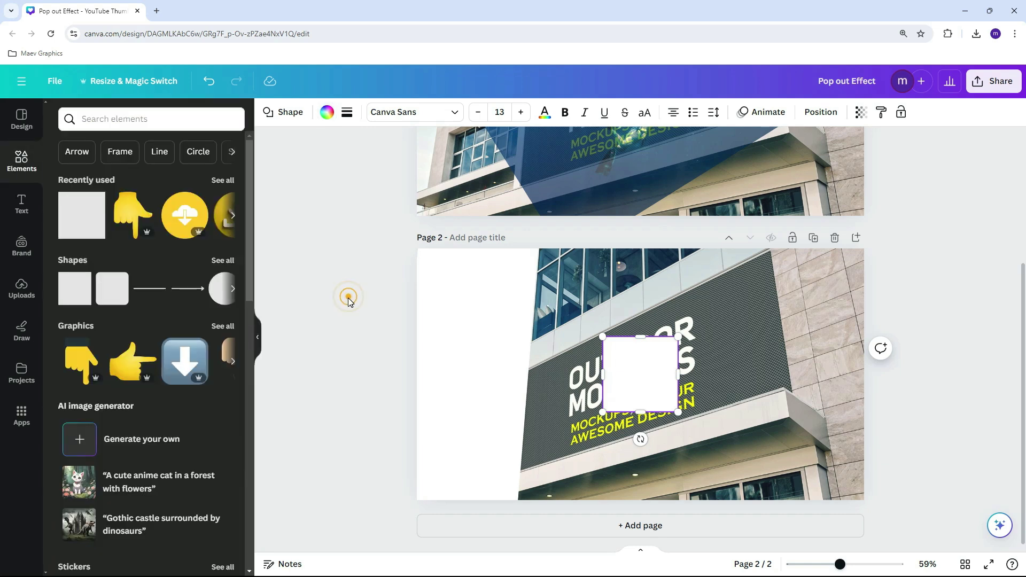
left_click(356, 305)
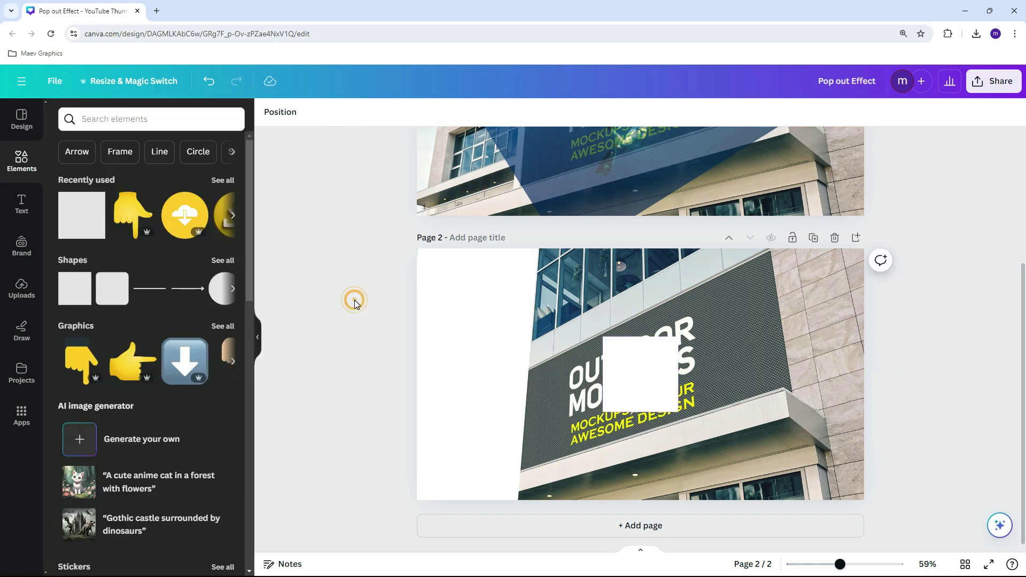
left_click(640, 374)
scroll(568, 300, "up", 3)
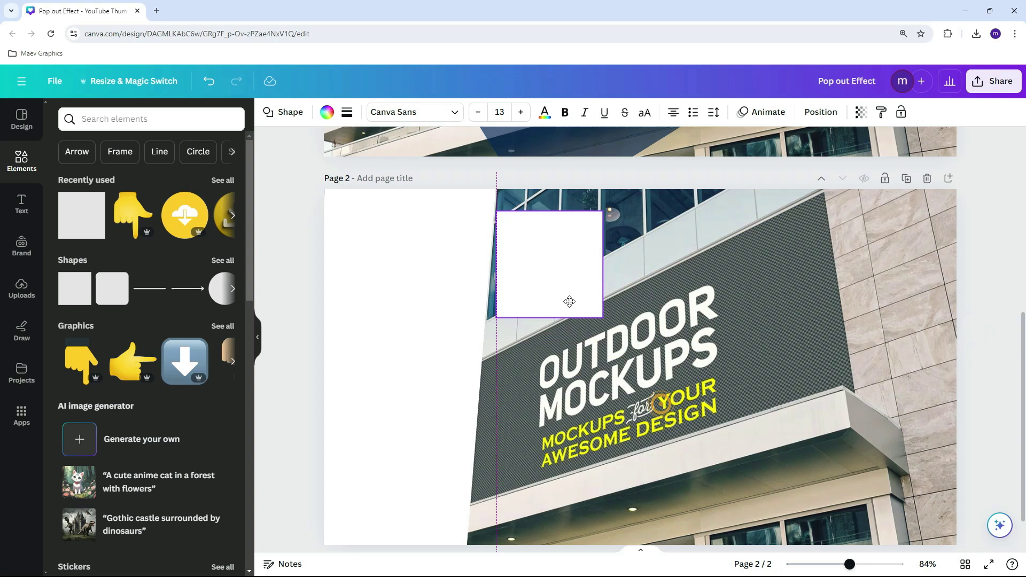
left_click_drag(548, 328, 629, 318)
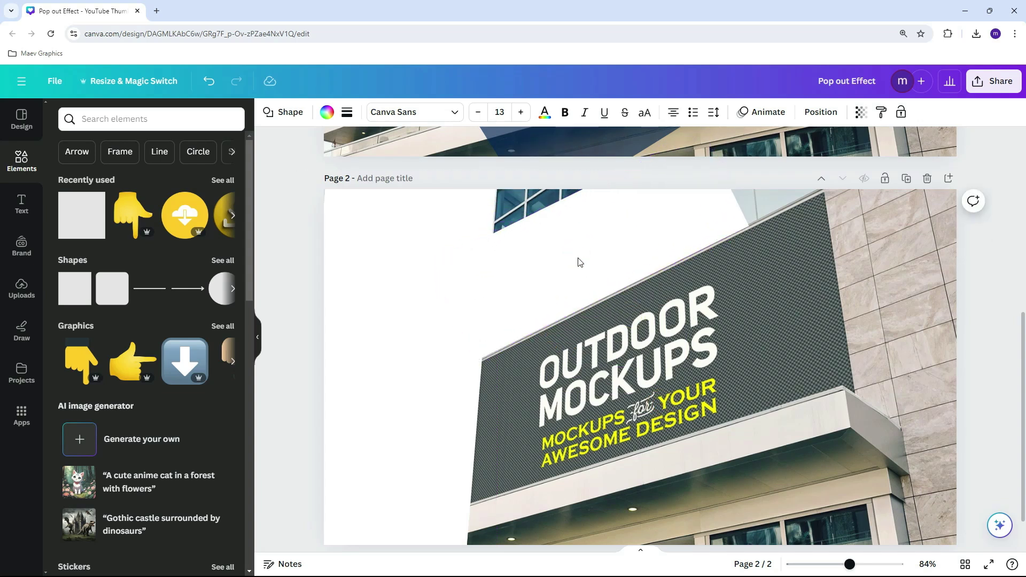
Add another white shape, tilted and stretched over the wall right of the billboard.
left_click(971, 359)
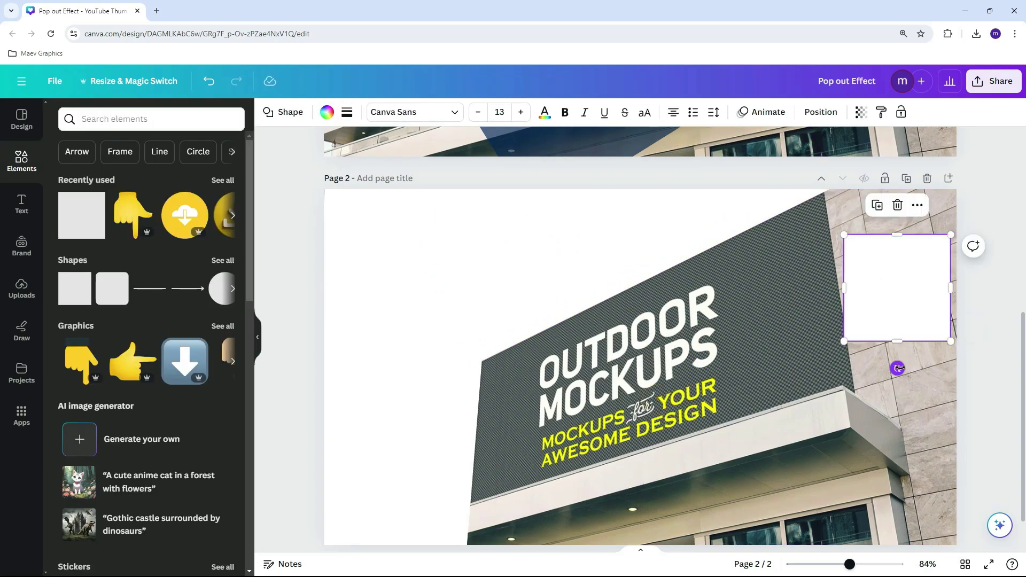
left_click_drag(898, 366, 938, 374)
left_click_drag(893, 229, 882, 137)
left_click_drag(940, 251, 977, 303)
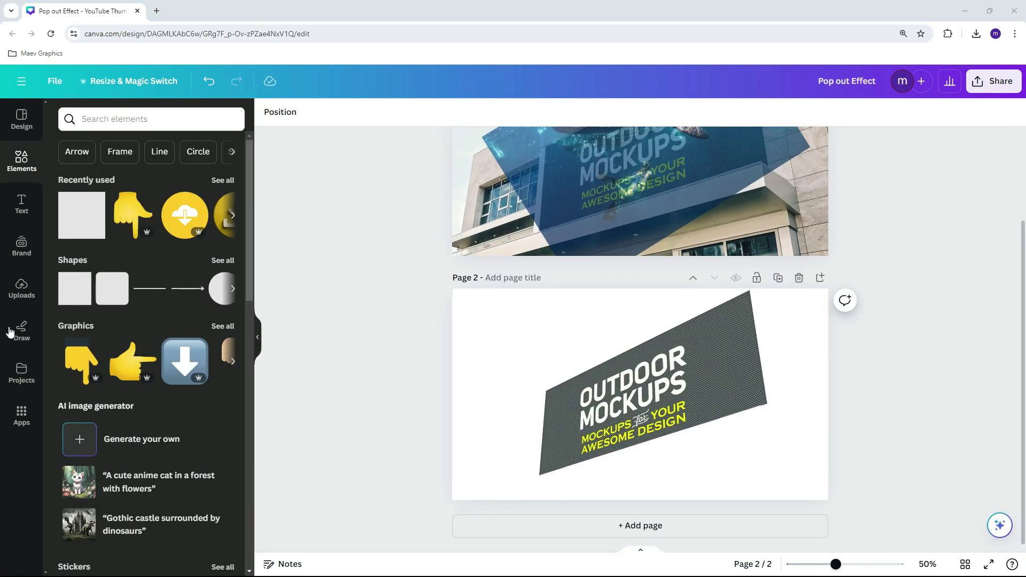
scroll(754, 361, "up", 3)
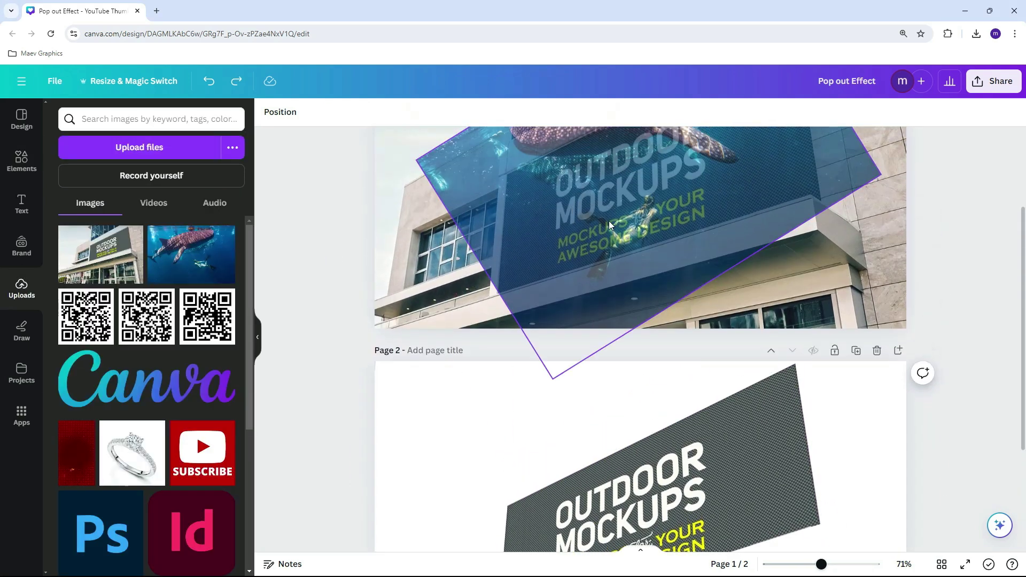
Copy the whale shark photo from page 1 onto page 2 and send it to the back.
left_click(608, 220)
key("ctrl+c")
scroll(588, 241, "up", 2)
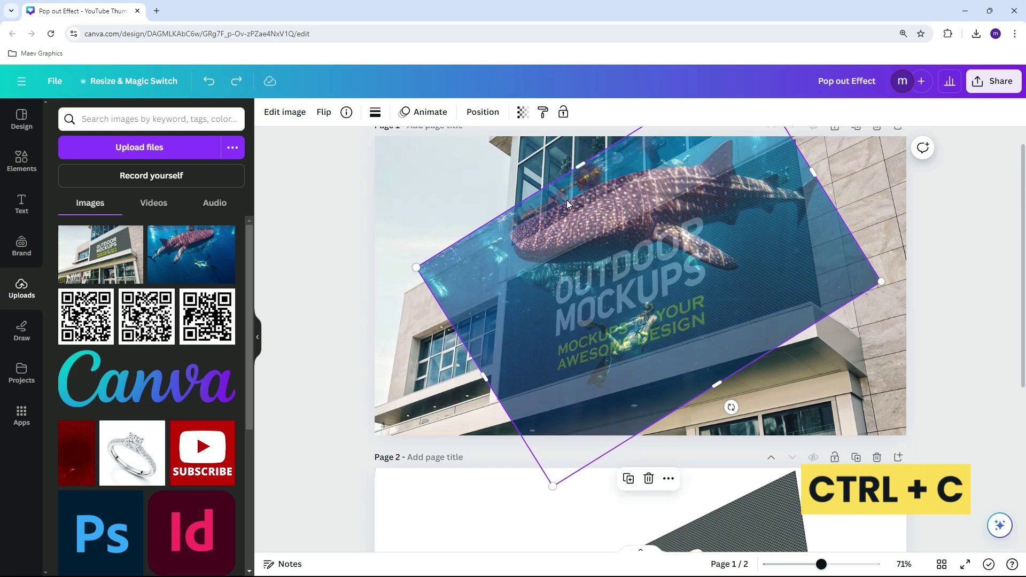
scroll(588, 246, "down", 5)
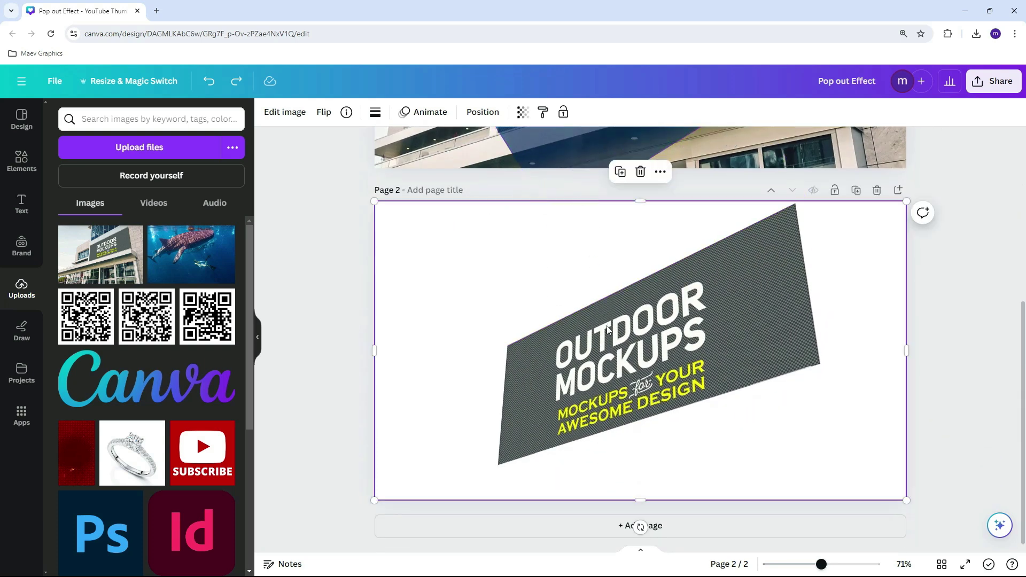
key("ctrl+v")
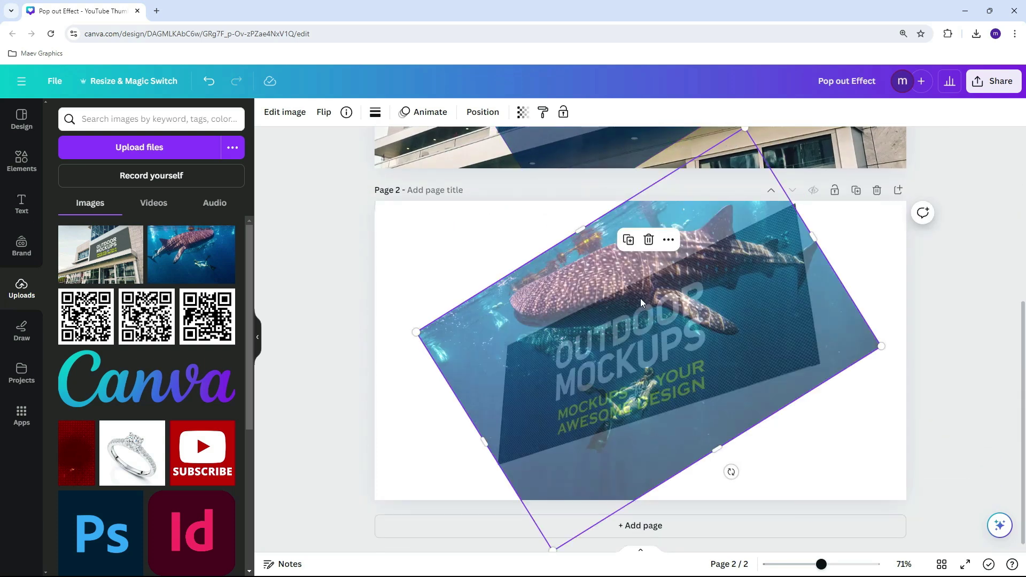
right_click(623, 323)
left_click(672, 348)
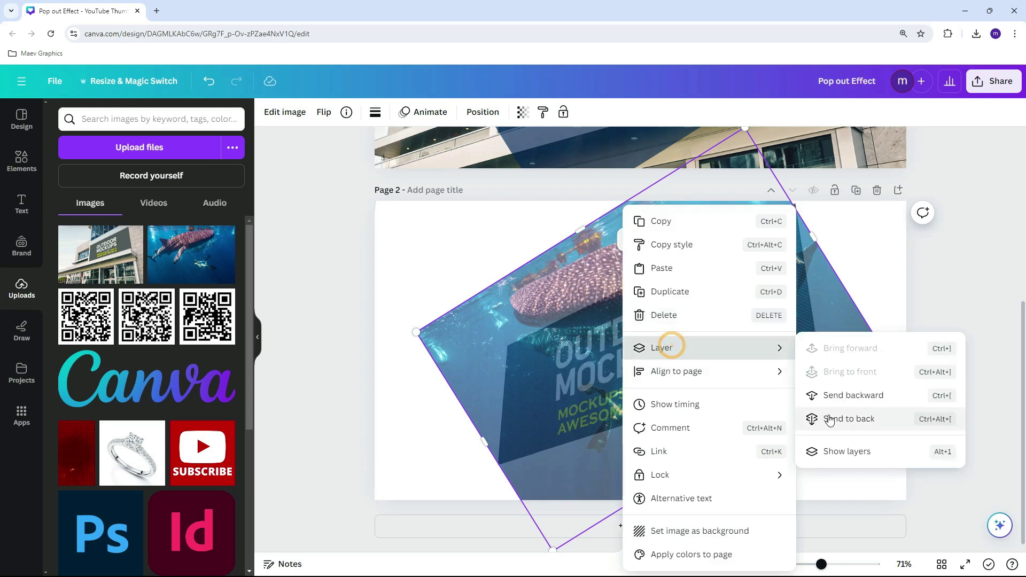
left_click(830, 419)
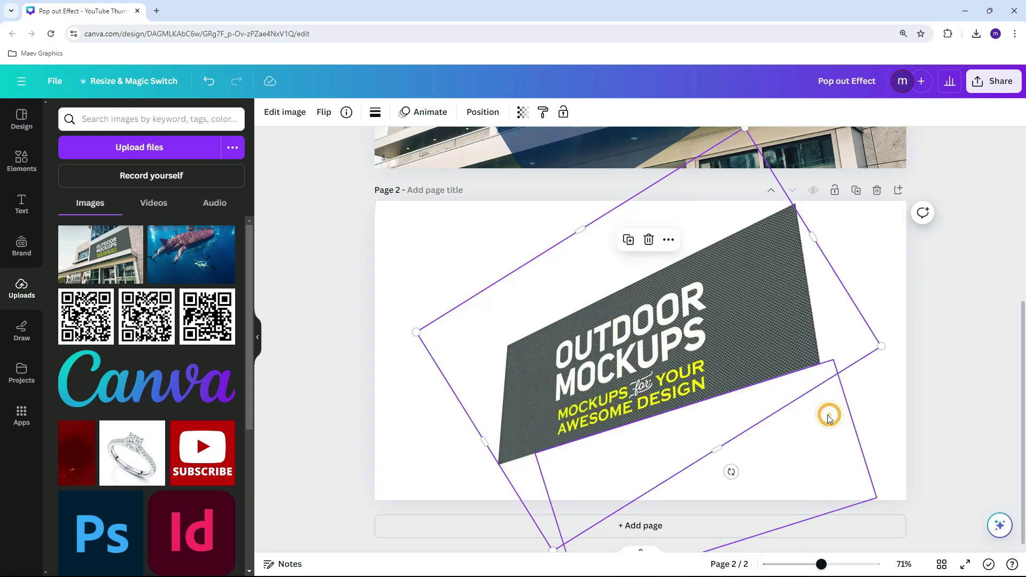
Move the Outdoor Mockups image behind the shark and set the shark's transparency to 100.
left_click(771, 335)
right_click(772, 334)
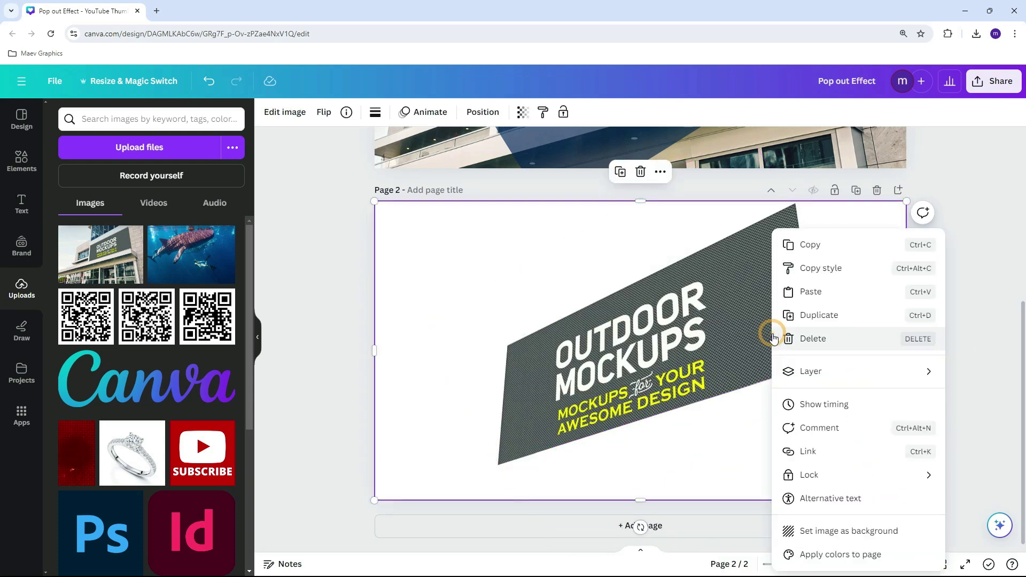
left_click(833, 374)
left_click(857, 376)
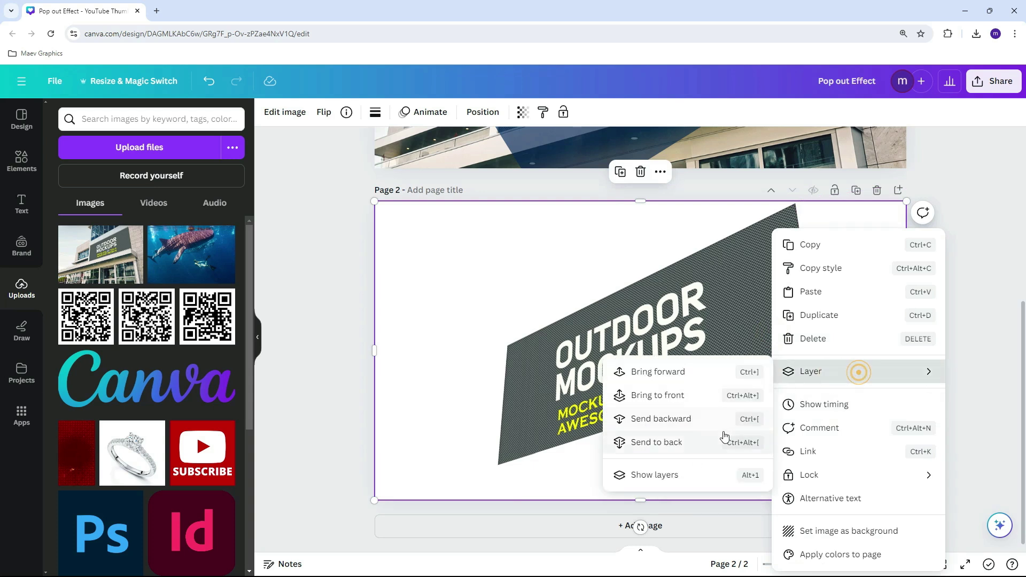
left_click(717, 443)
left_click(732, 332)
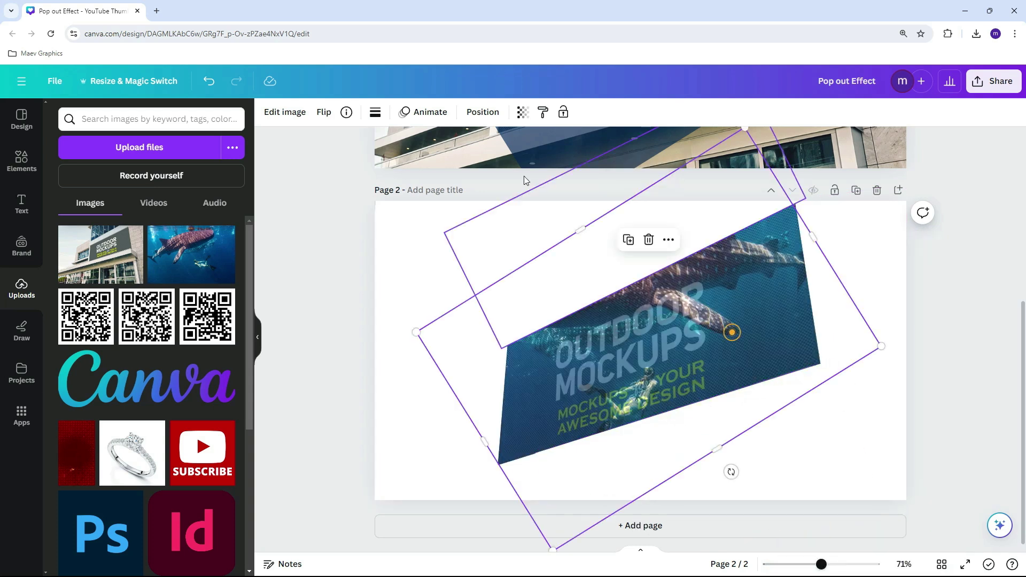
left_click(523, 113)
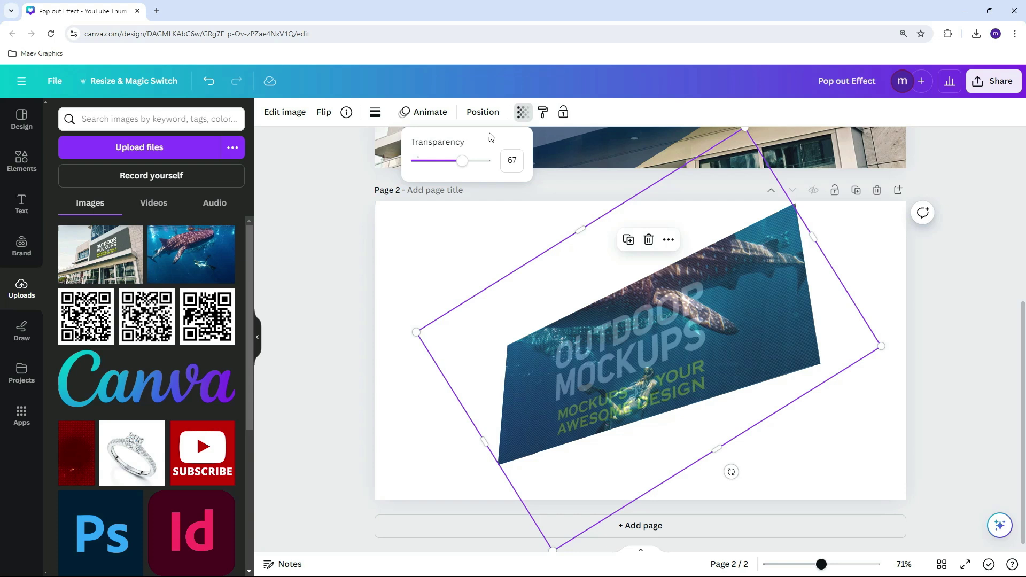
left_click_drag(461, 161, 522, 163)
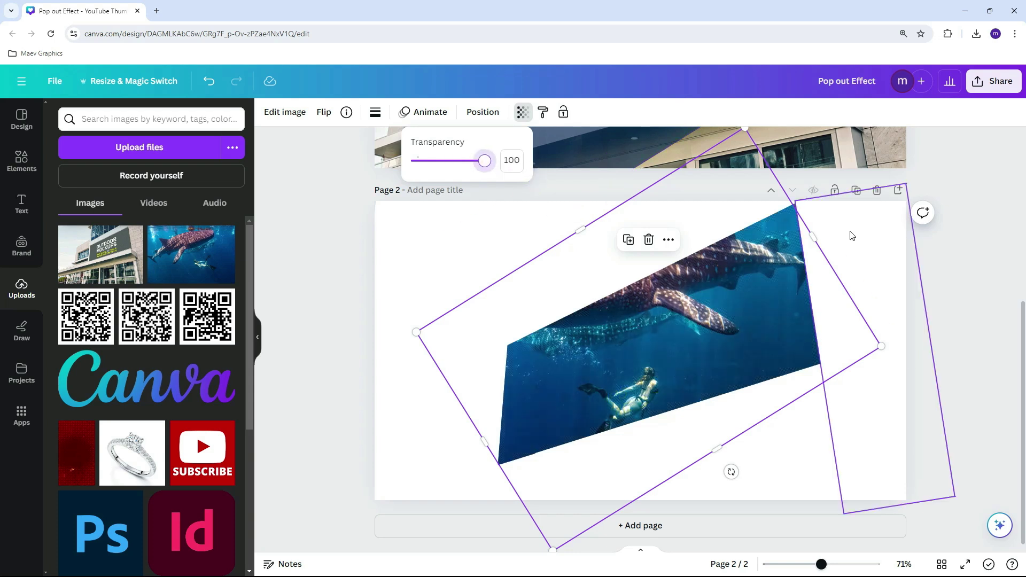
left_click(951, 310)
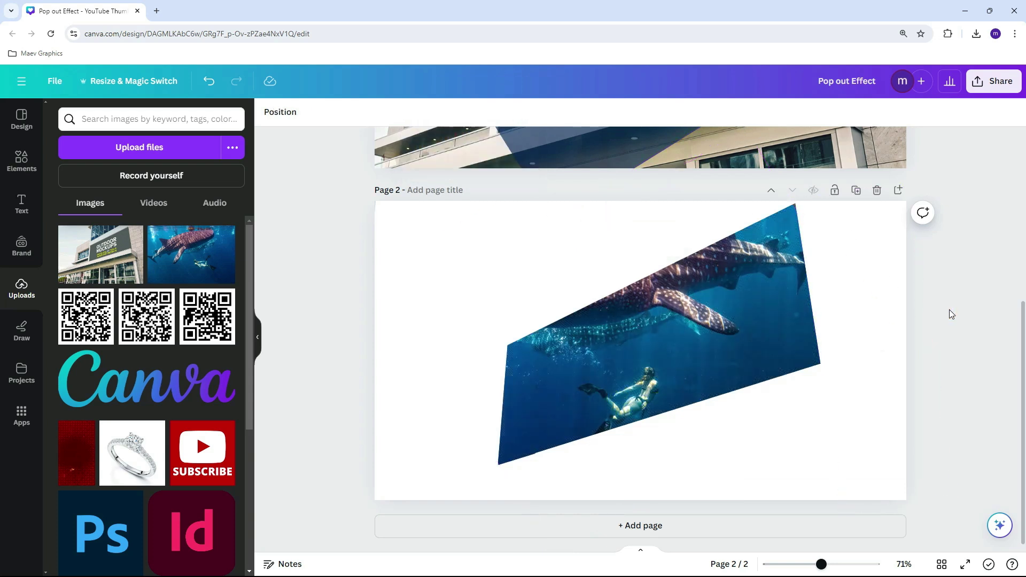
Download only page 2 as a PNG.
left_click(988, 81)
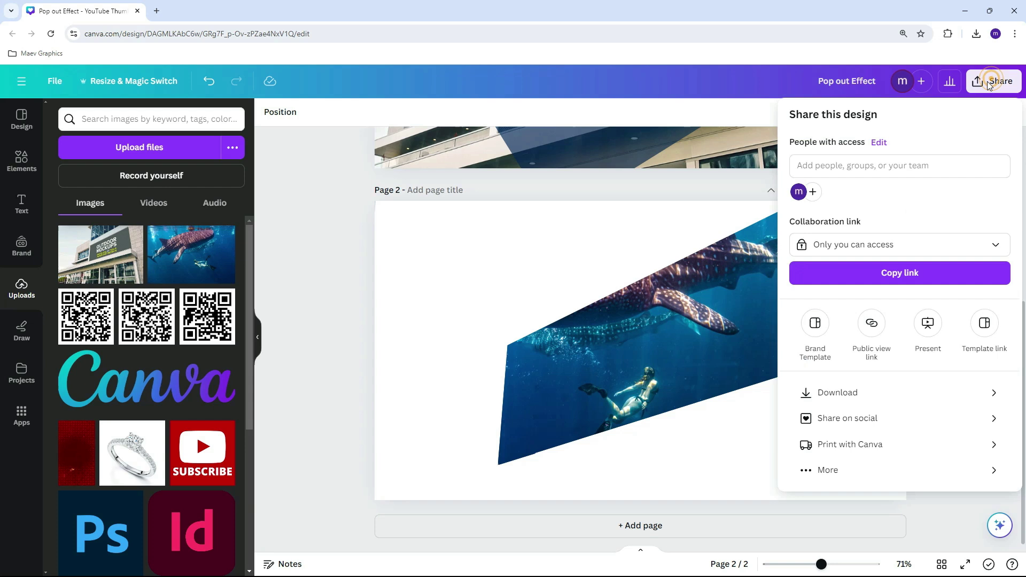
left_click(871, 396)
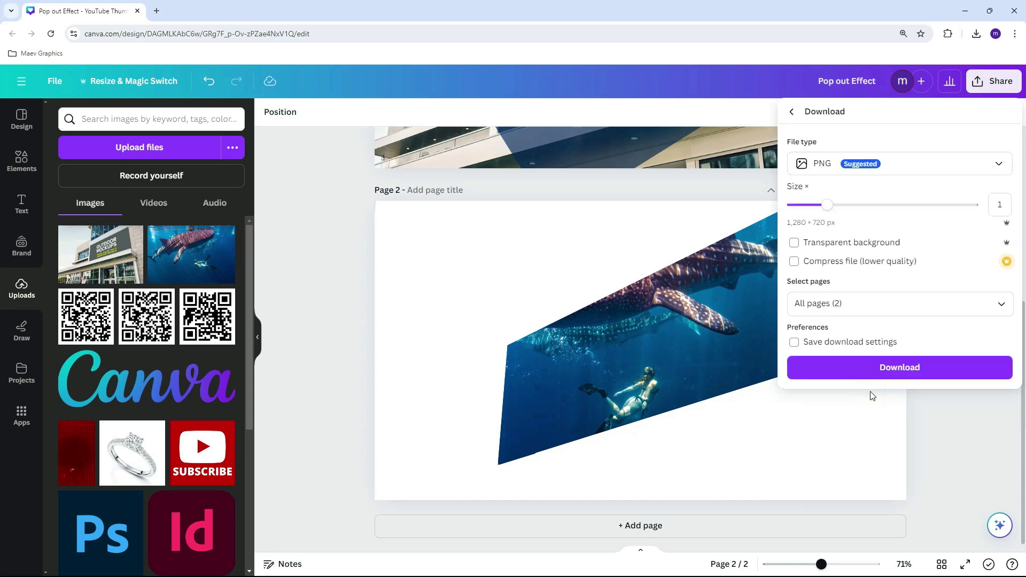
left_click(1005, 305)
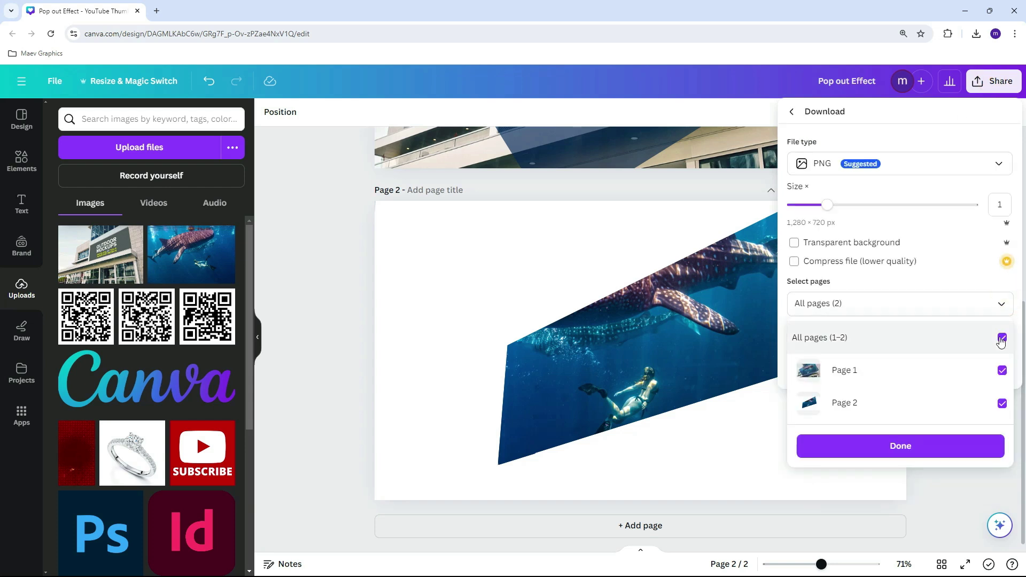
left_click(1001, 337)
left_click(1001, 404)
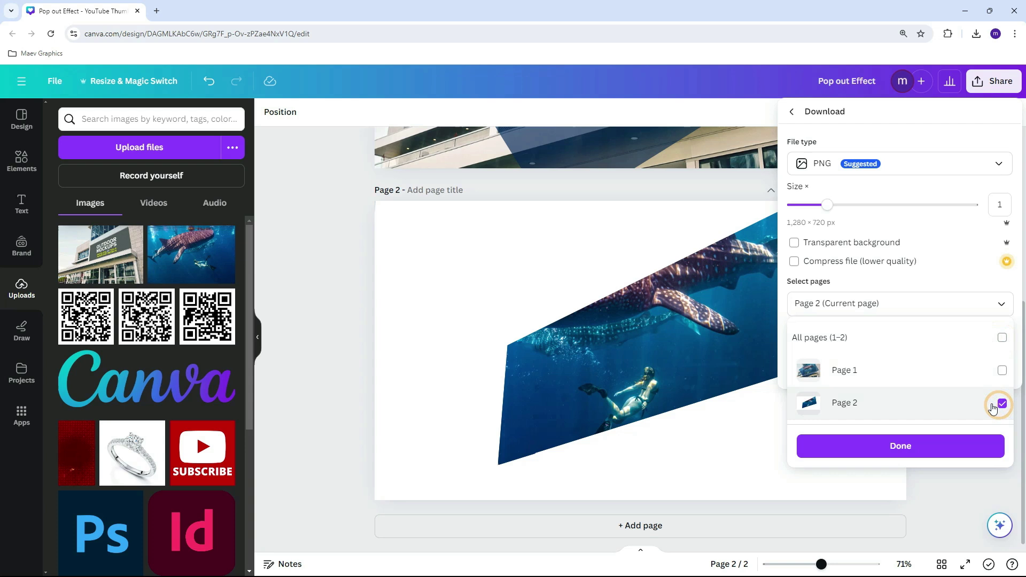
left_click(938, 452)
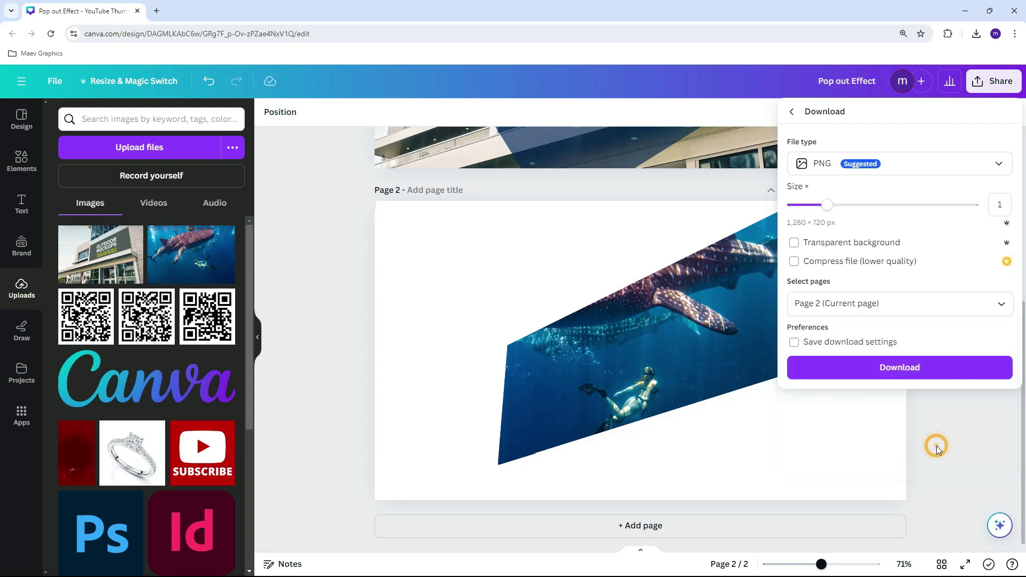
left_click(923, 367)
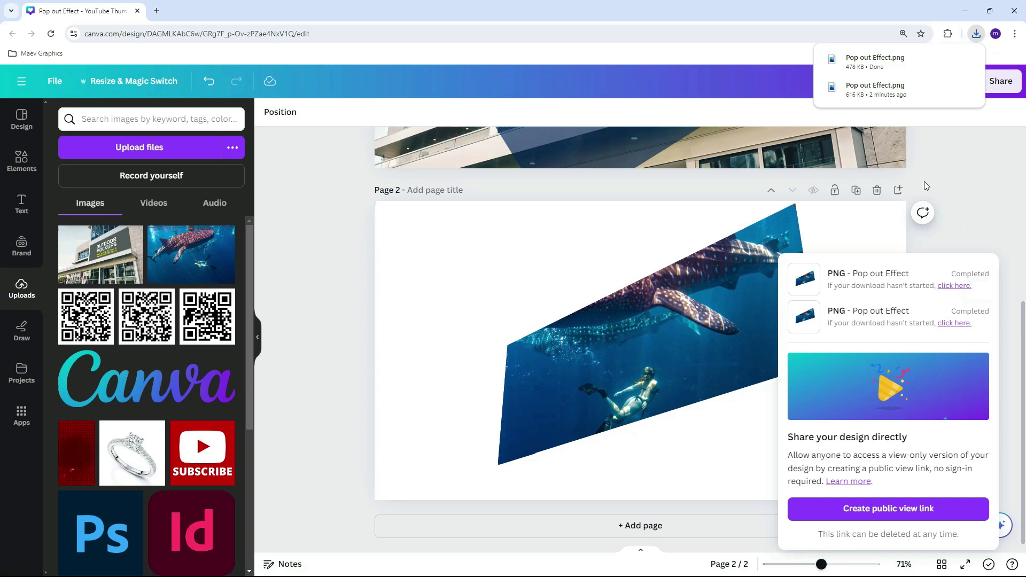
Drag the downloaded Pop out Effect PNG from its folder into Canva's uploads.
left_click(977, 35)
left_click(943, 79)
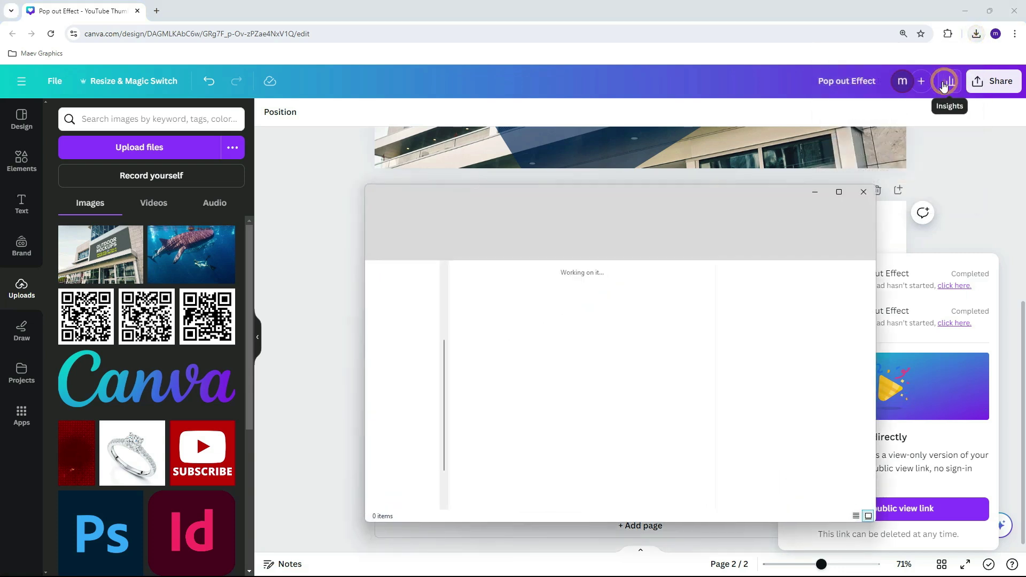
left_click_drag(485, 371, 160, 299)
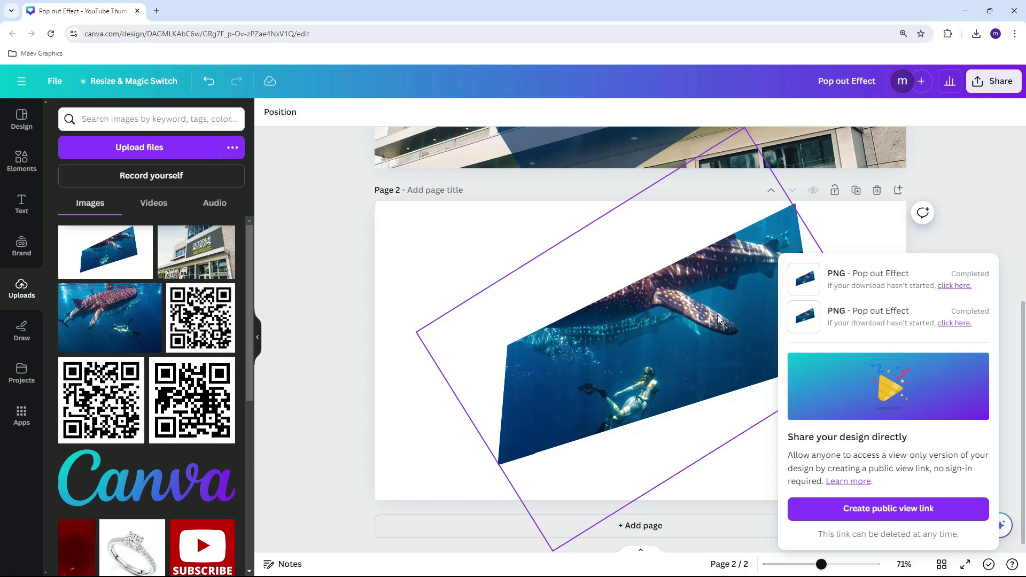
Replace page 1's old shark photo with the new skewed PNG, stretched to fill the page.
left_click(954, 251)
key("ctrl+z")
scroll(957, 343, "up", 5)
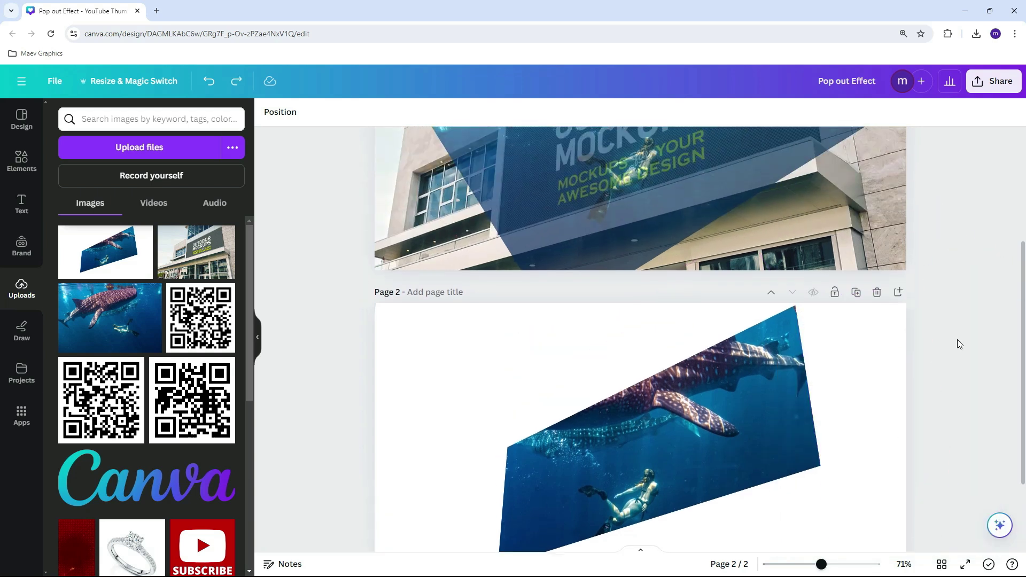
left_click(719, 300)
key("Delete")
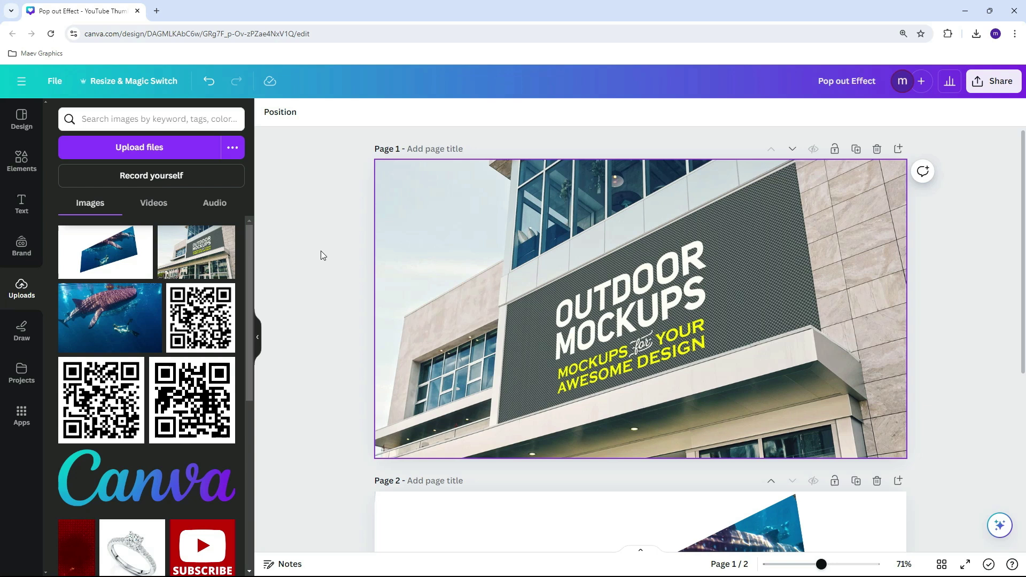
key("ctrl+z")
left_click_drag(822, 206, 908, 160)
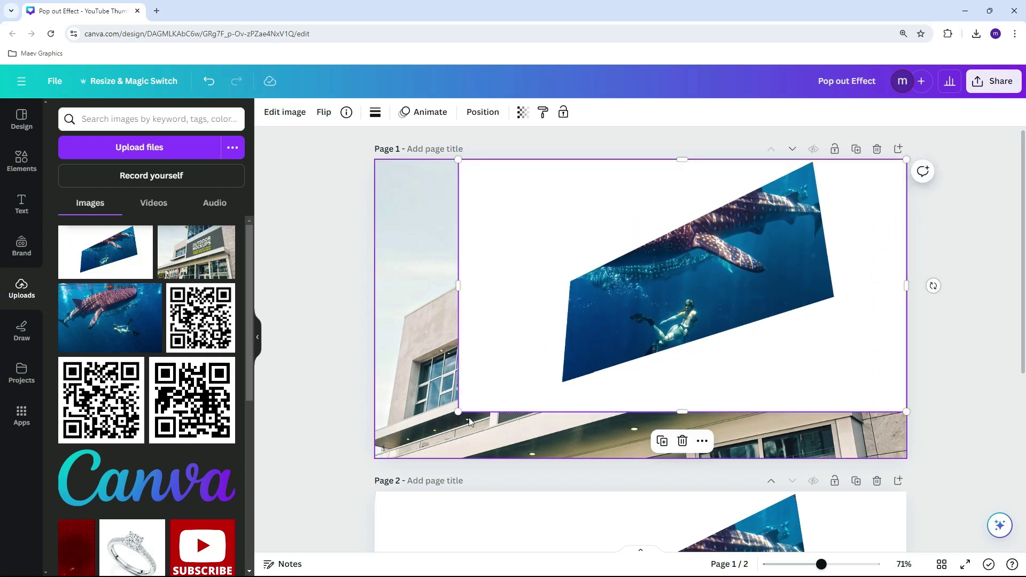
left_click_drag(458, 411, 380, 467)
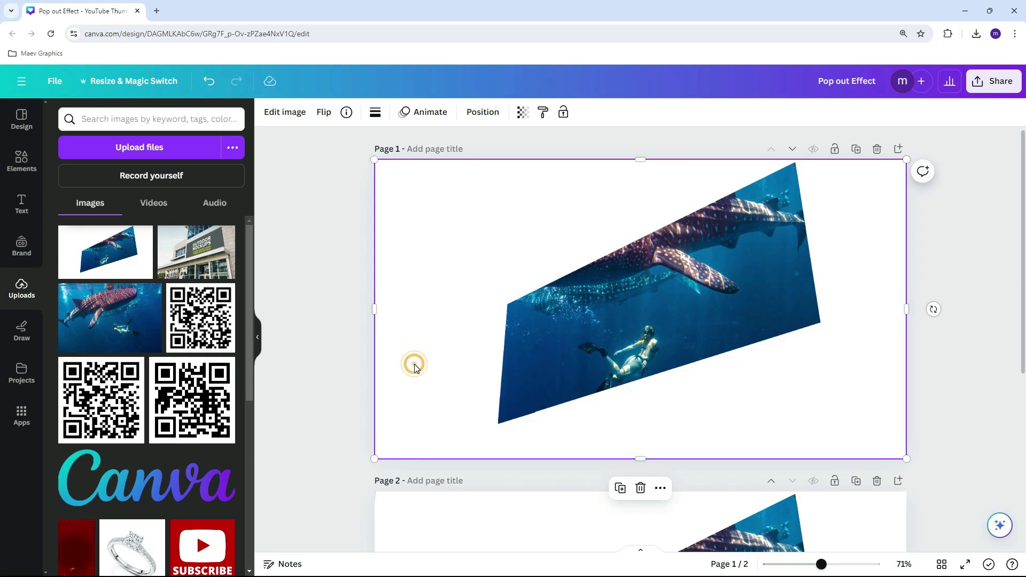
Remove the image's white background with BG Remover.
left_click(296, 113)
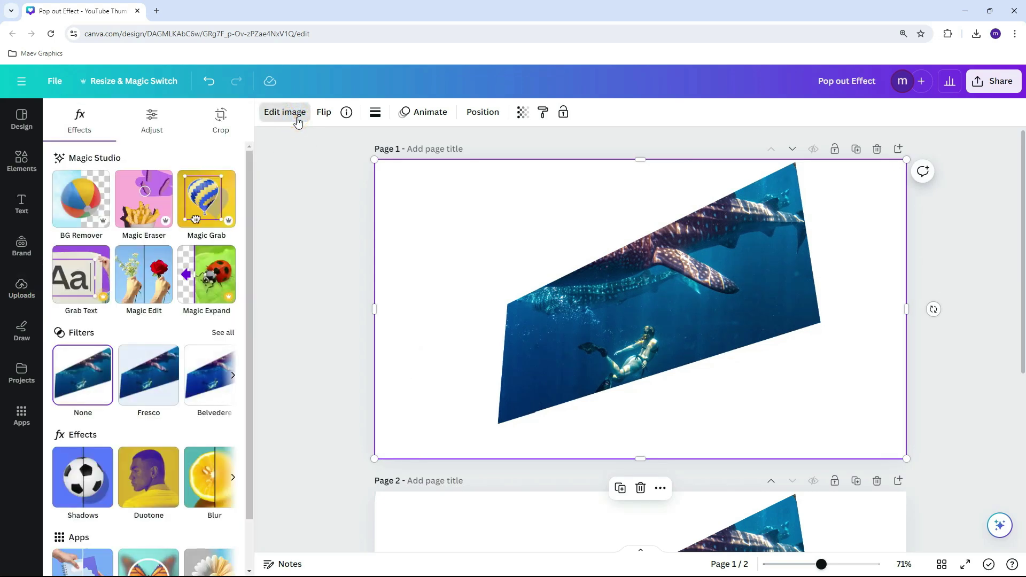
left_click(89, 202)
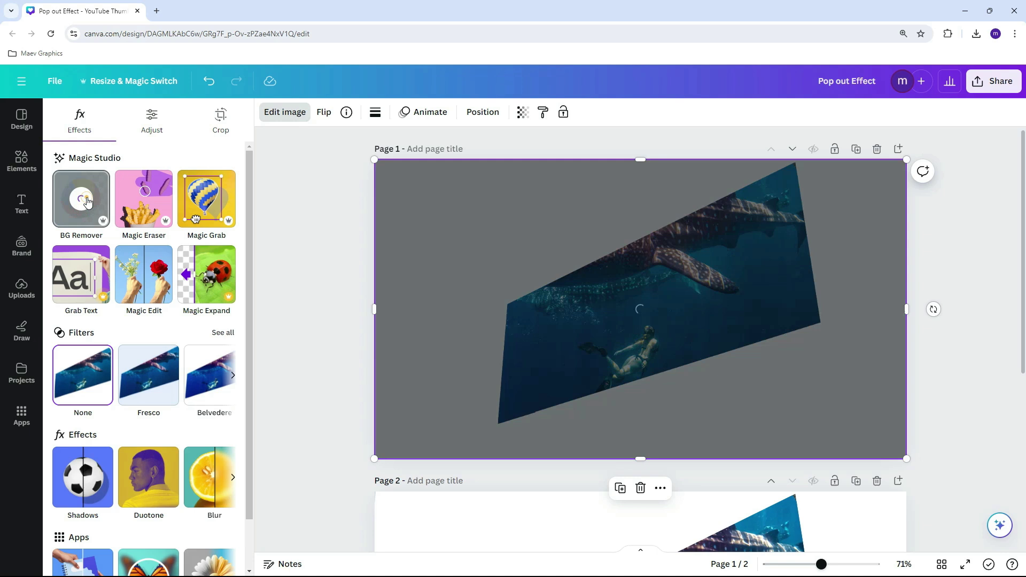
left_click(306, 278)
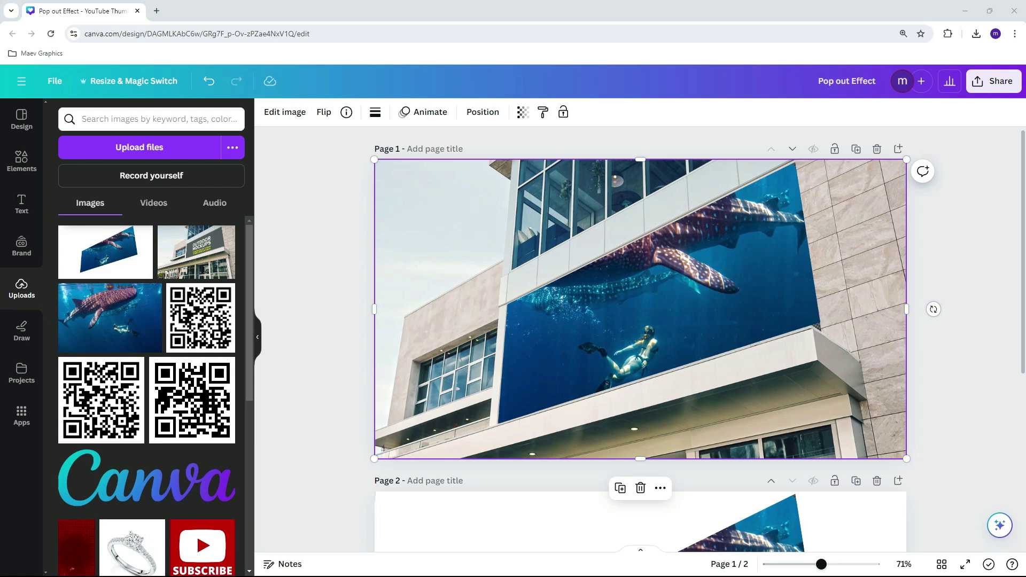
Paste a copy of the rotated whale shark photo from page 2 onto page 1.
scroll(317, 341, "down", 3)
left_click(694, 450)
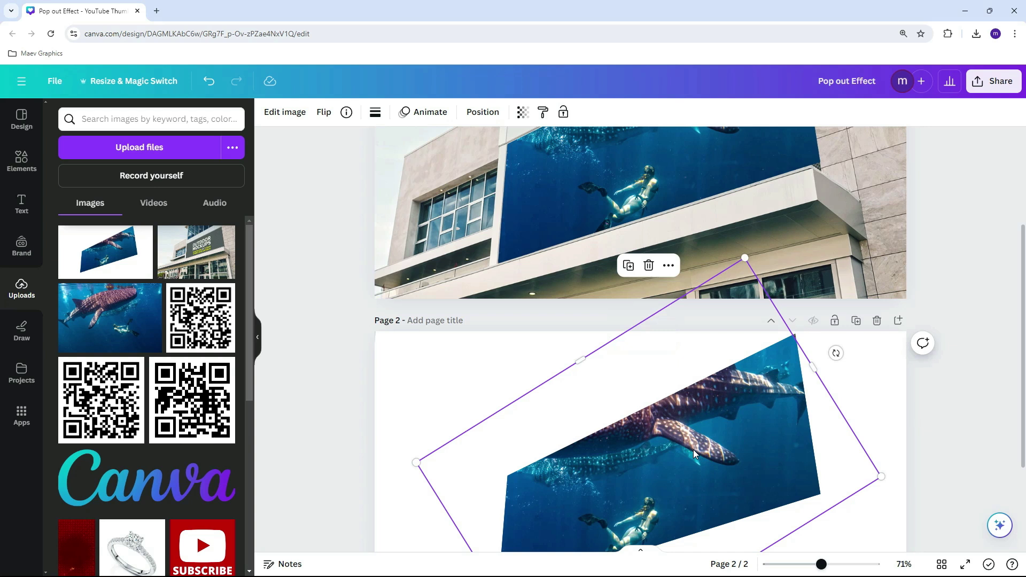
scroll(693, 450, "up", 3)
left_click(555, 237)
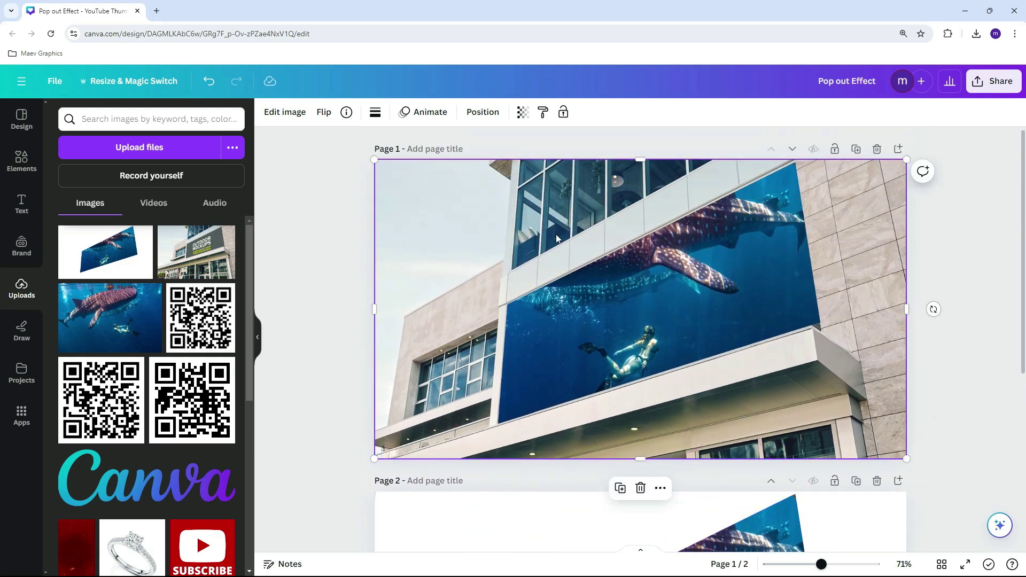
key("ctrl+v")
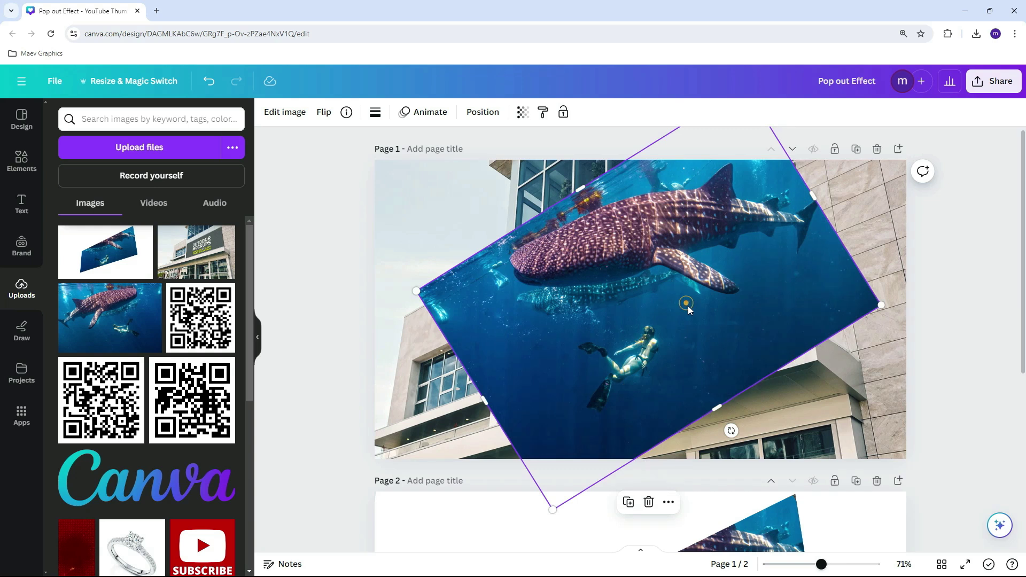
Cut the pasted shark out of its water background with BG Remover.
left_click(292, 116)
left_click(84, 201)
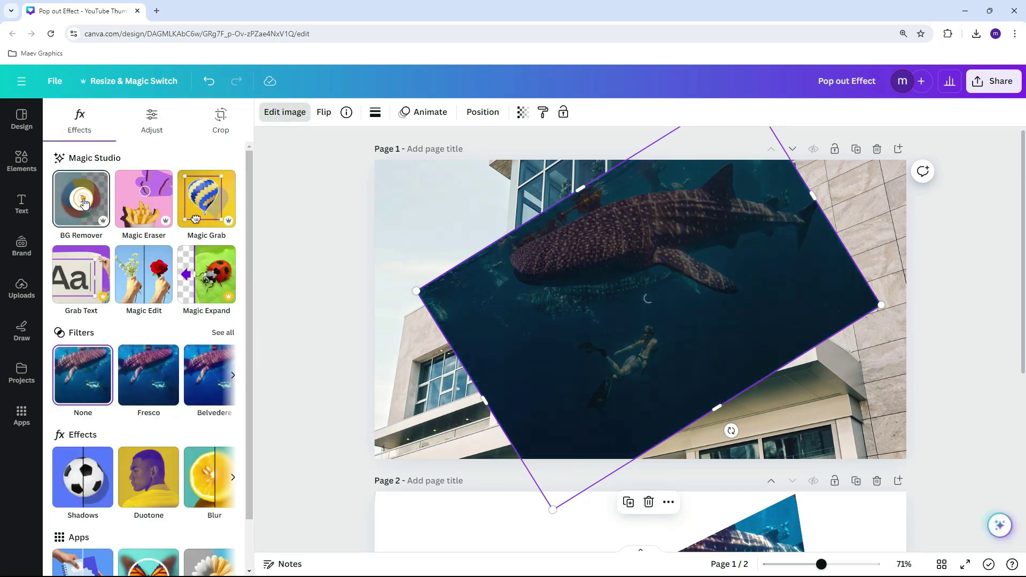
key("ctrl+z")
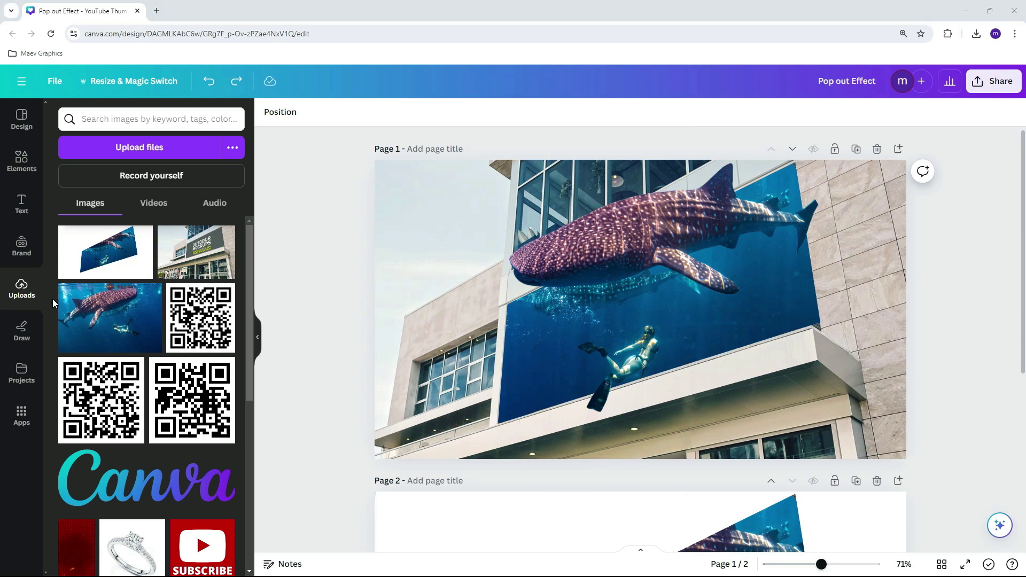
scroll(936, 331, "up", 2)
scroll(926, 345, "up", 1)
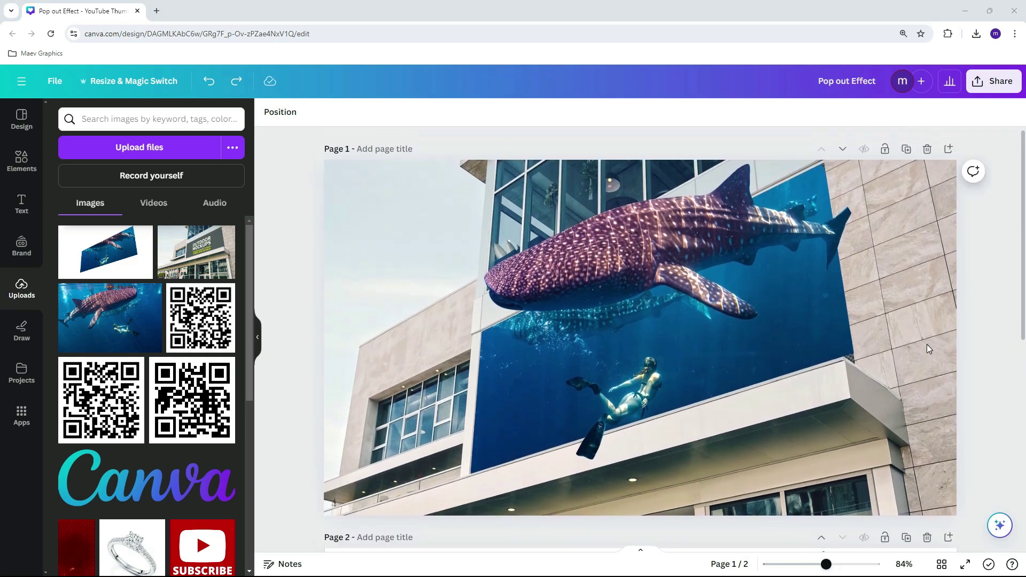